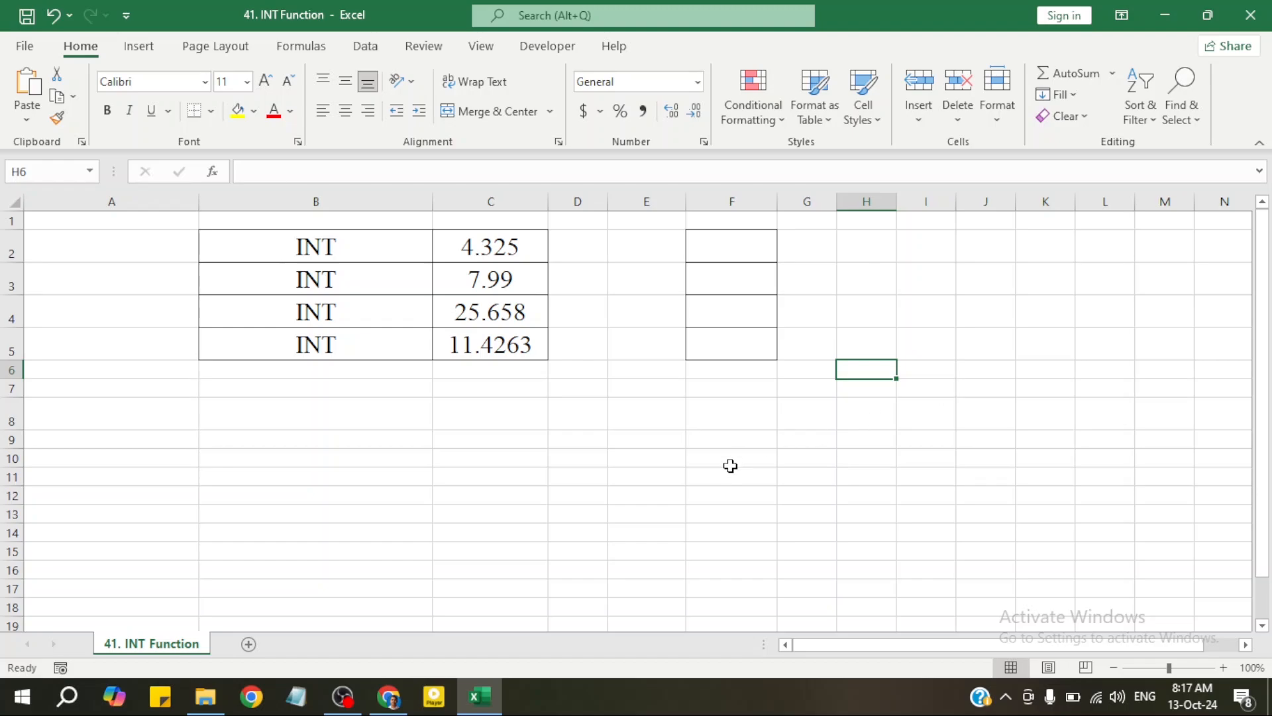
Step: Enter the heading INTEGER in cell F8 with the example whole numbers 5, 4 and 650 in F9 to F11
{"action": "left_click", "coordinate": [705, 416]}
{"action": "type", "text": "I"}
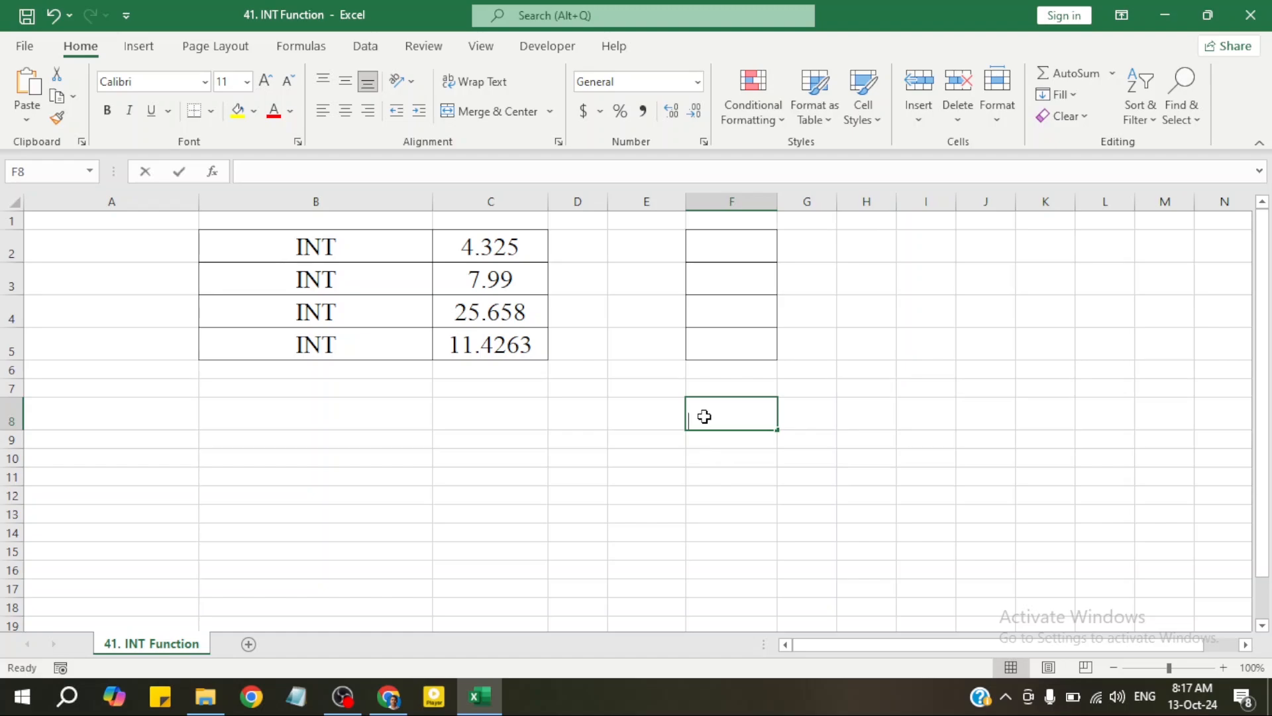
{"action": "type", "text": "NTEGER"}
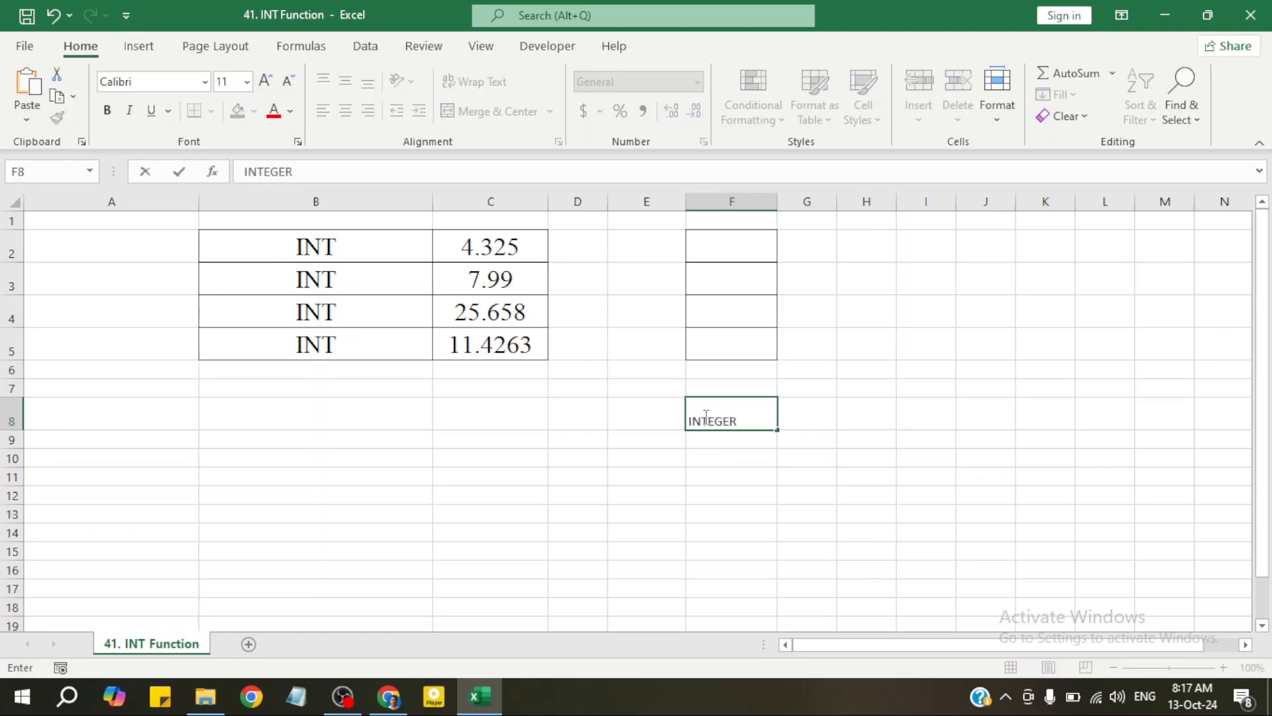
{"action": "key", "text": "Return"}
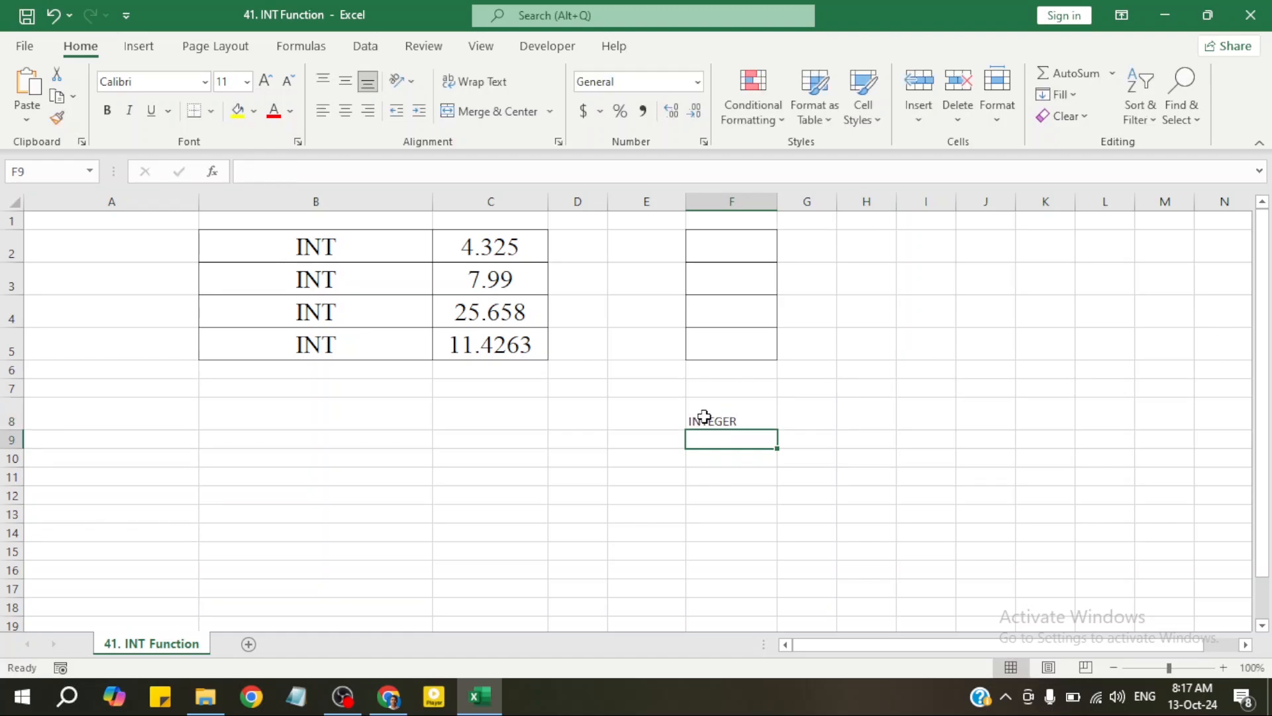
{"action": "left_click", "coordinate": [704, 418]}
{"action": "left_click", "coordinate": [721, 441]}
{"action": "type", "text": "5"}
{"action": "key", "text": "Return"}
{"action": "type", "text": "4"}
{"action": "key", "text": "Return"}
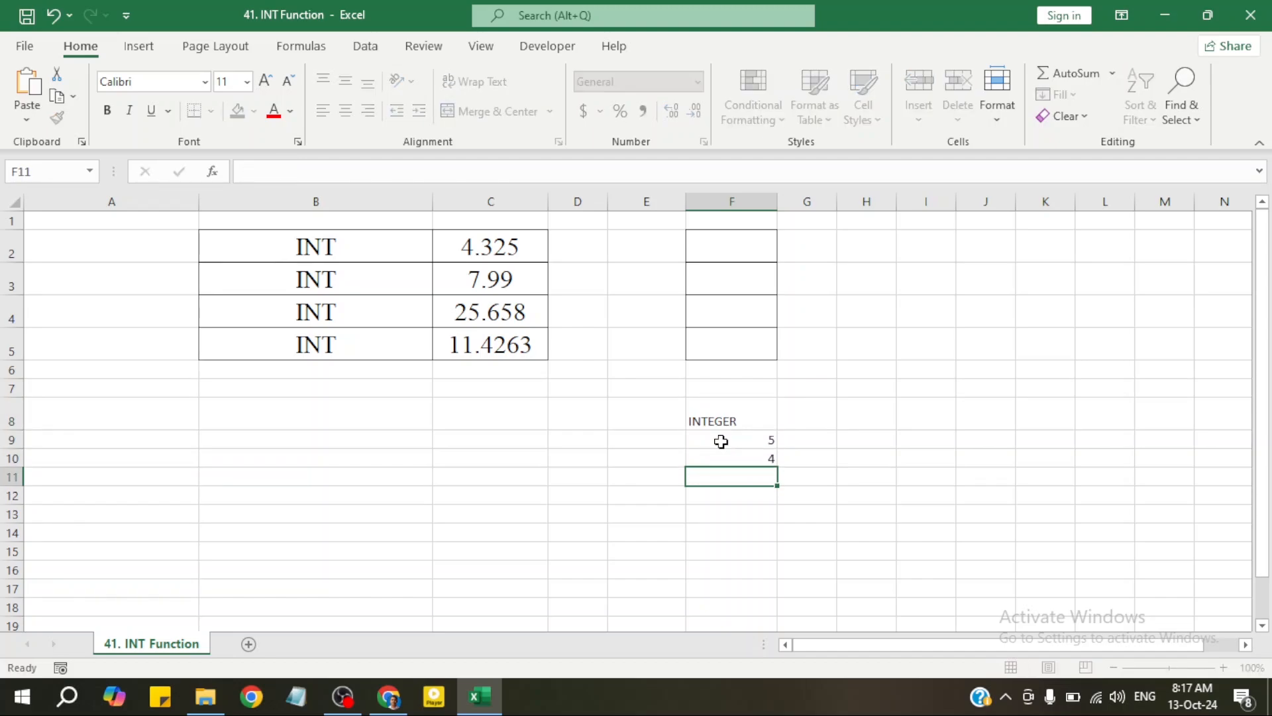
{"action": "type", "text": "650"}
{"action": "key", "text": "Return"}
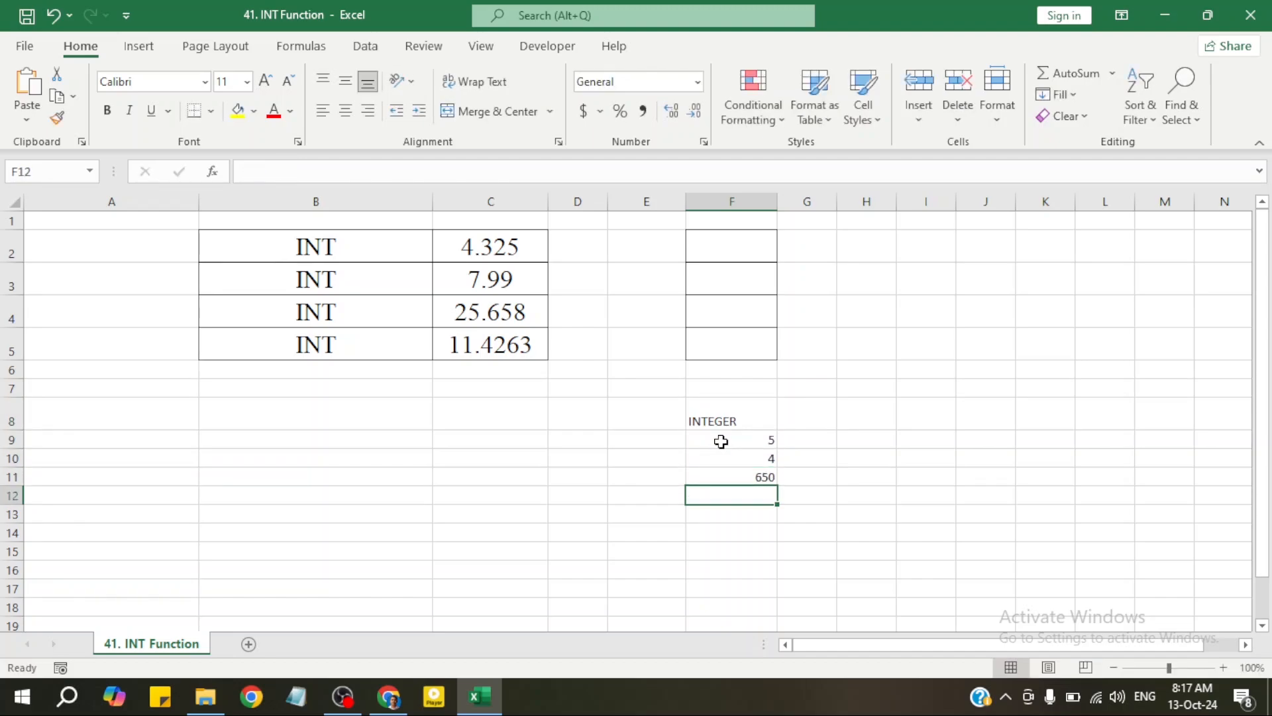
Step: Compare the decimal values in C2:C5 with the whole-number examples listed under the INTEGER heading
{"action": "left_click", "coordinate": [827, 422]}
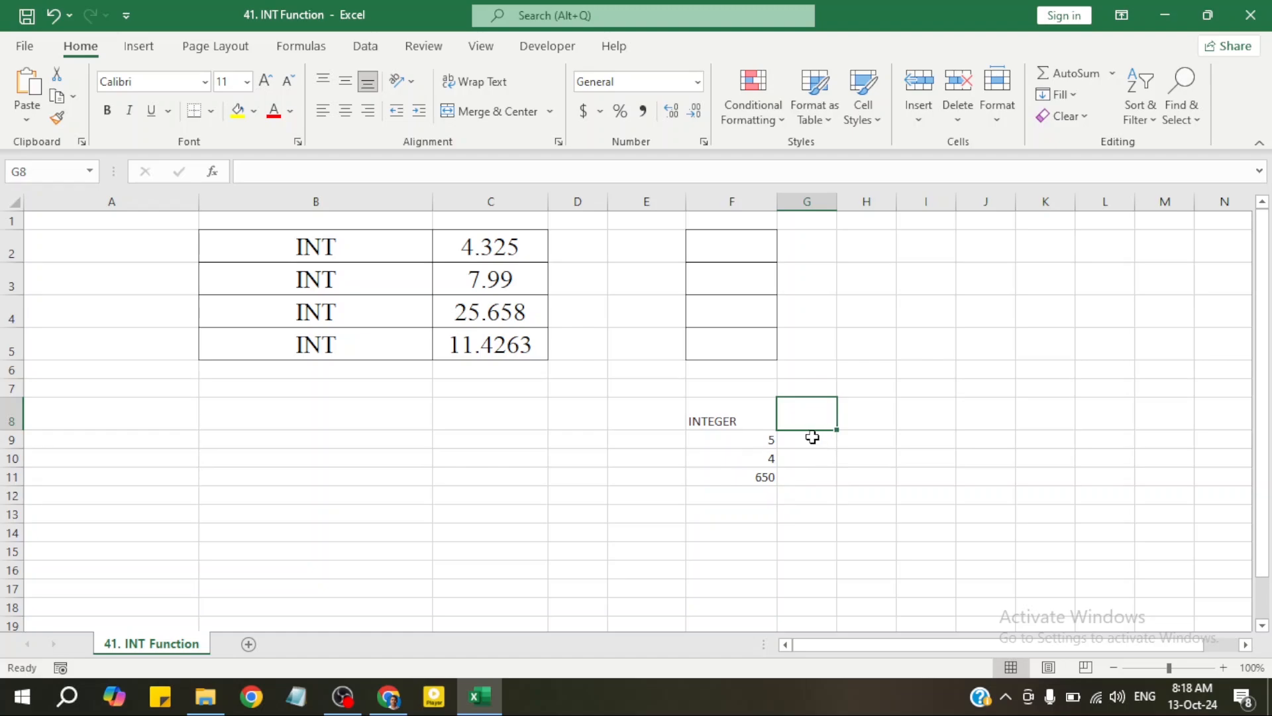
{"action": "left_click", "coordinate": [814, 441]}
{"action": "left_click", "coordinate": [807, 480]}
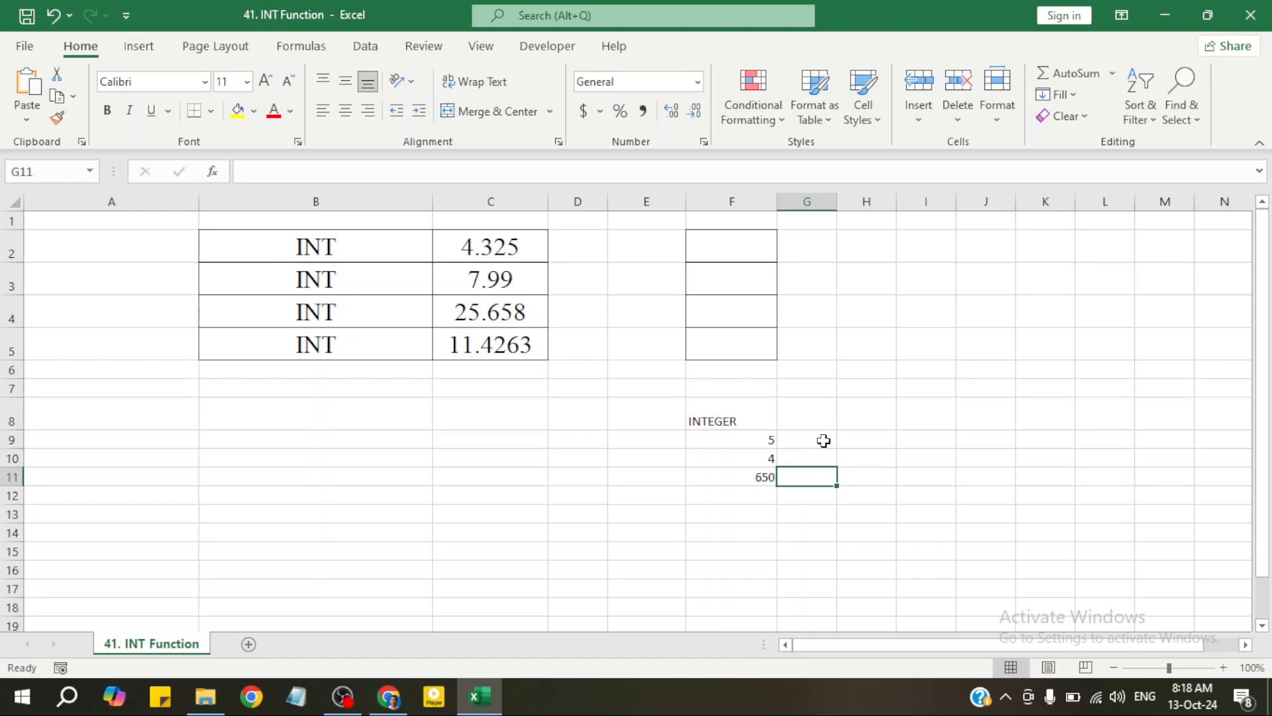
{"action": "left_click", "coordinate": [502, 312]}
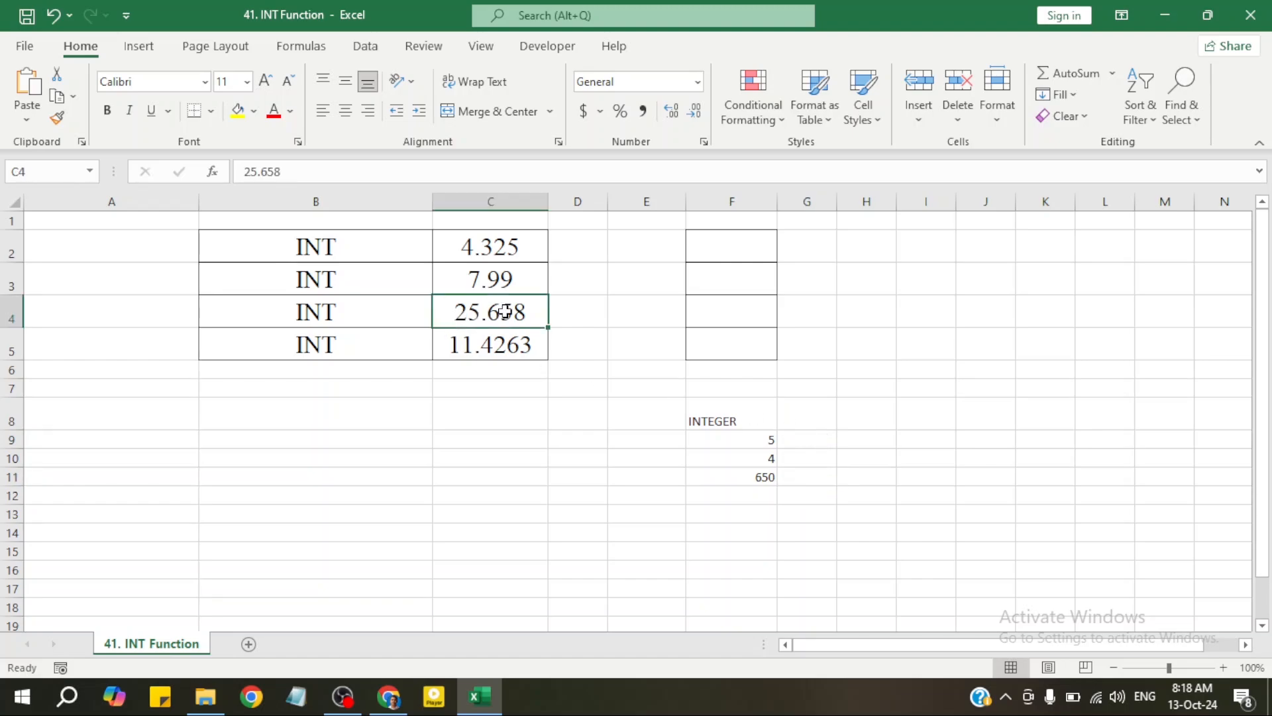
{"action": "left_click", "coordinate": [517, 346]}
{"action": "left_click", "coordinate": [534, 278]}
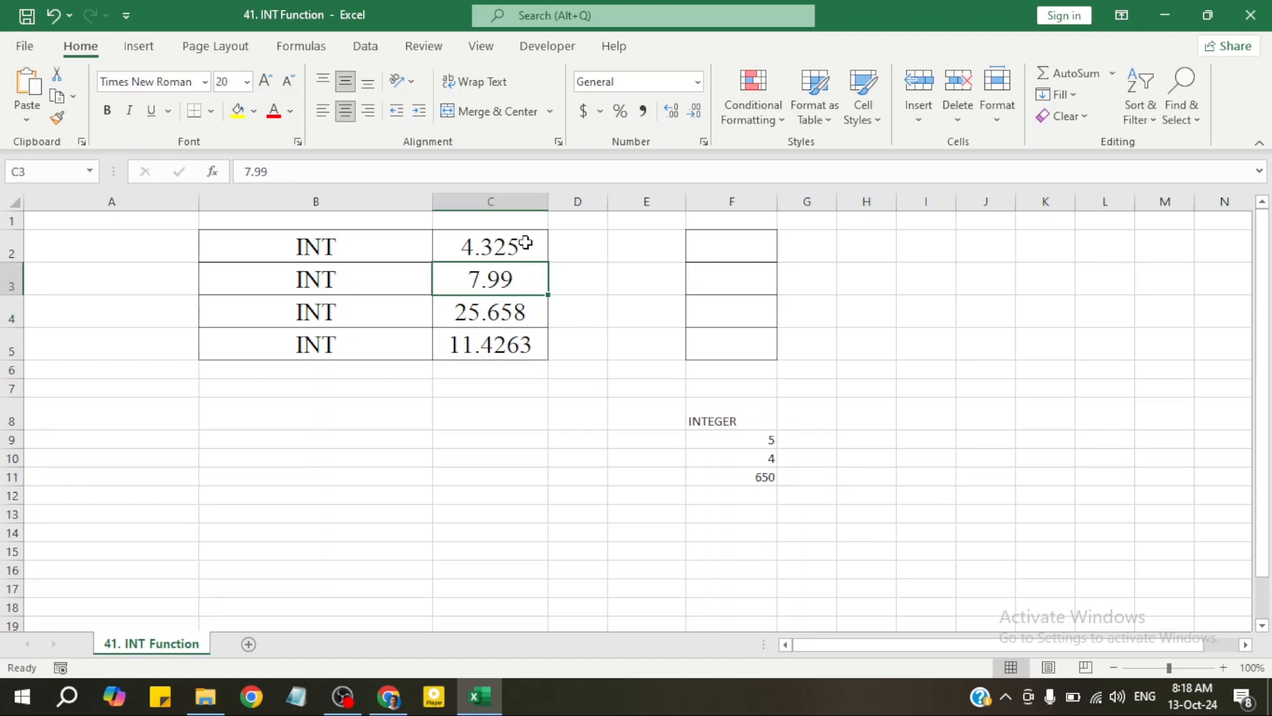
{"action": "left_click_drag", "start_coordinate": [526, 243], "coordinate": [527, 348]}
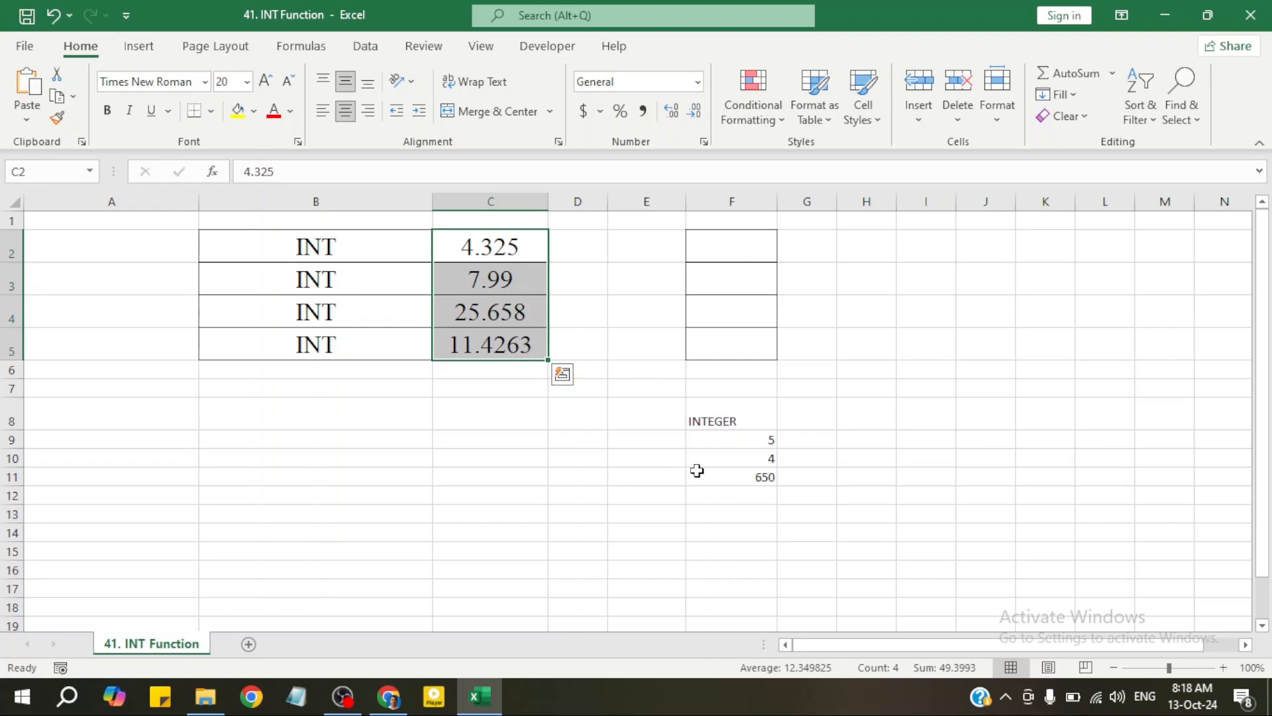
{"action": "left_click_drag", "start_coordinate": [752, 440], "coordinate": [754, 478]}
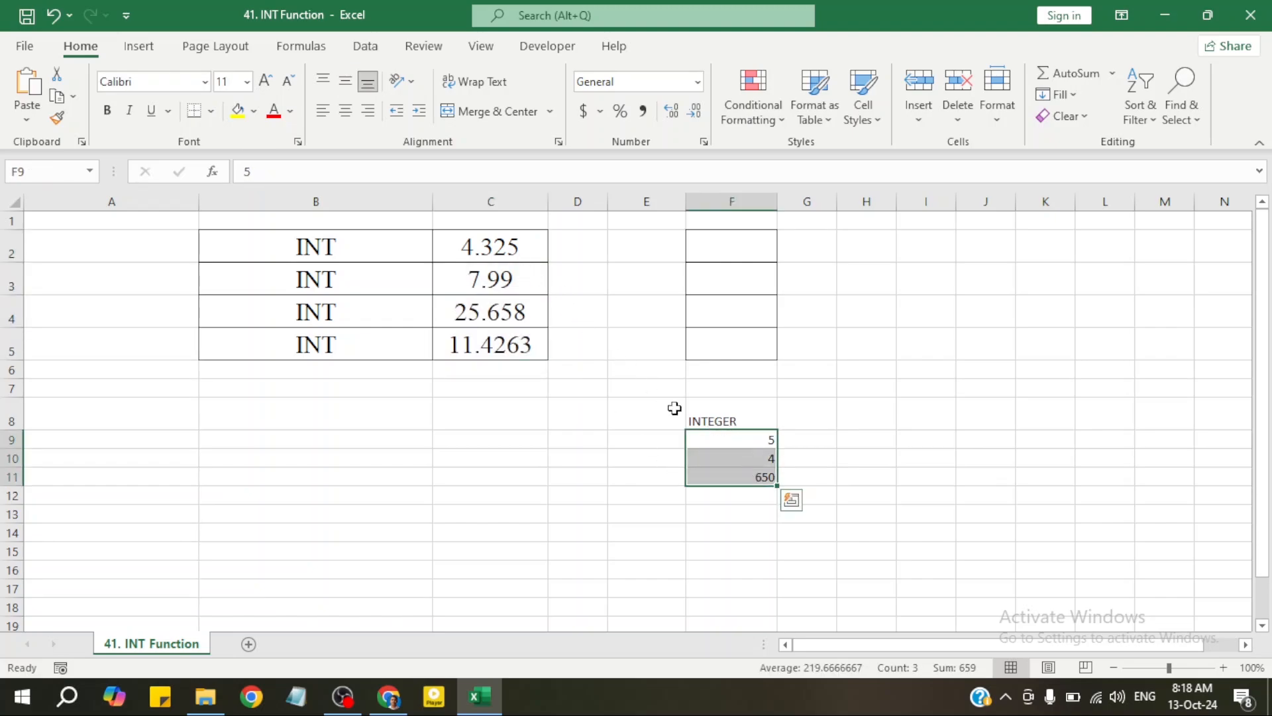
{"action": "left_click", "coordinate": [666, 477]}
{"action": "left_click", "coordinate": [740, 422]}
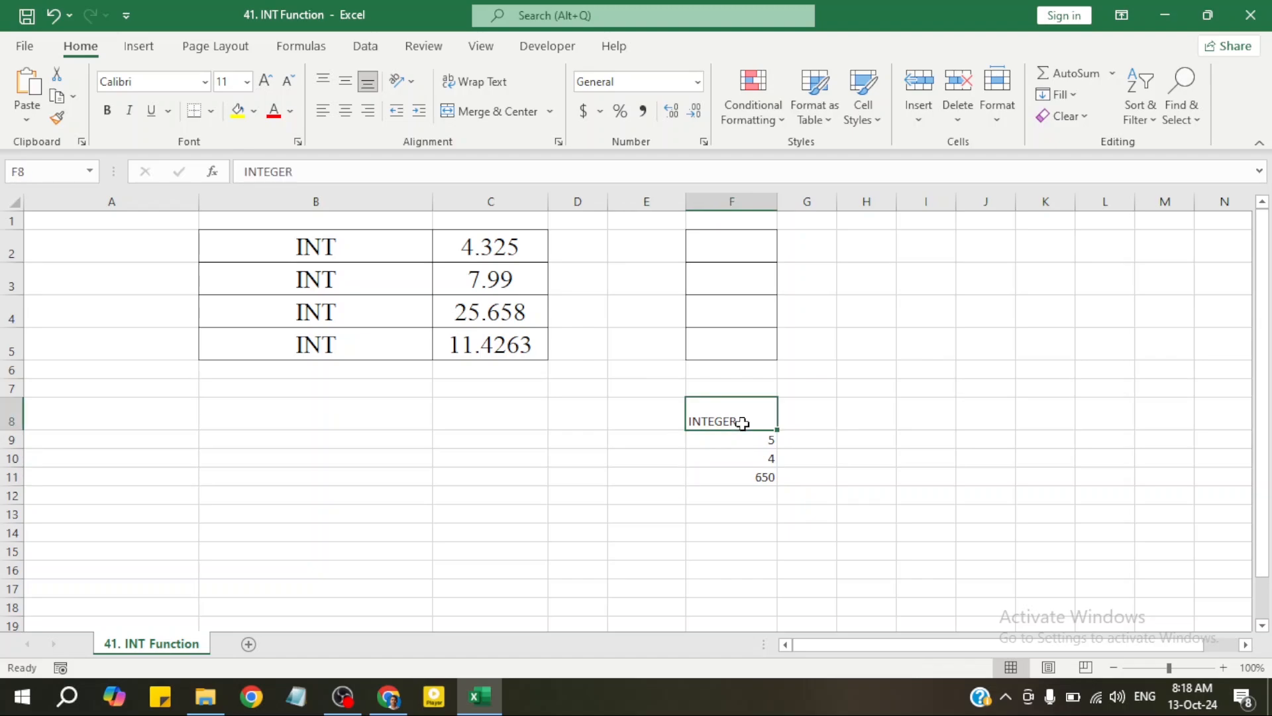
{"action": "left_click", "coordinate": [758, 478]}
Step: Clear the INTEGER heading and its example numbers from cells F8:F11
{"action": "left_click_drag", "start_coordinate": [758, 414], "coordinate": [762, 470]}
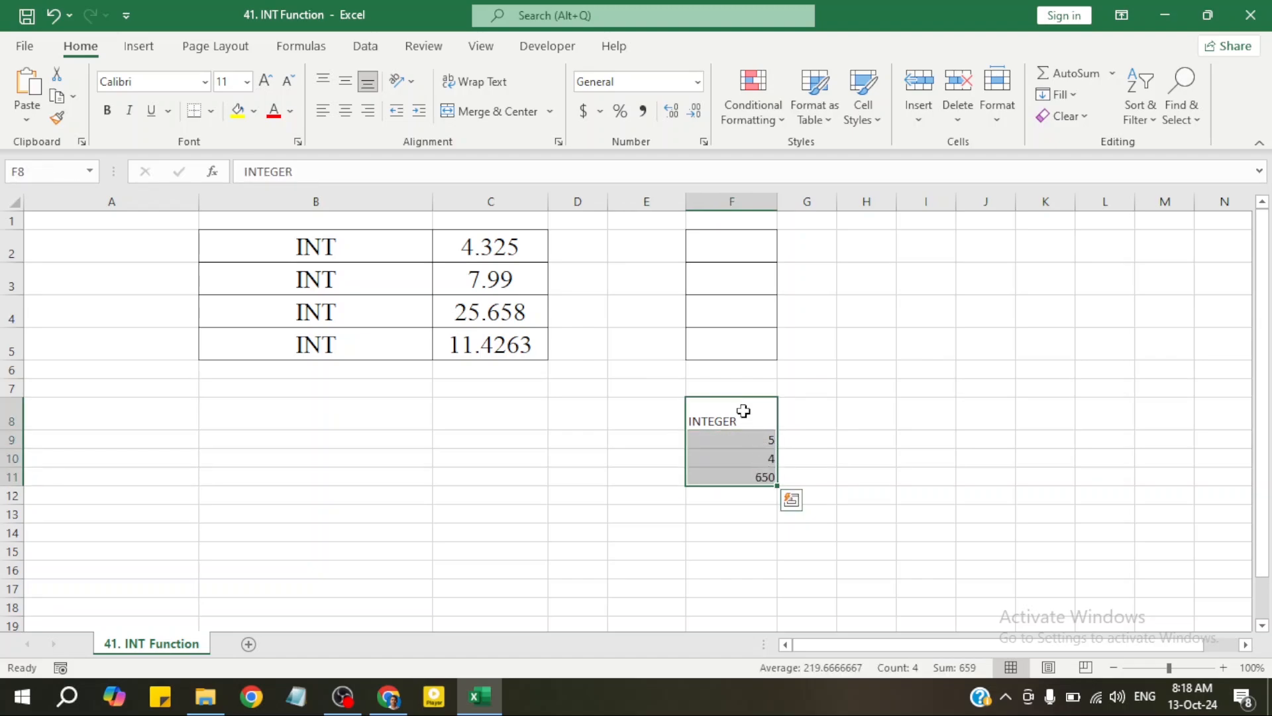
{"action": "key", "text": "Delete"}
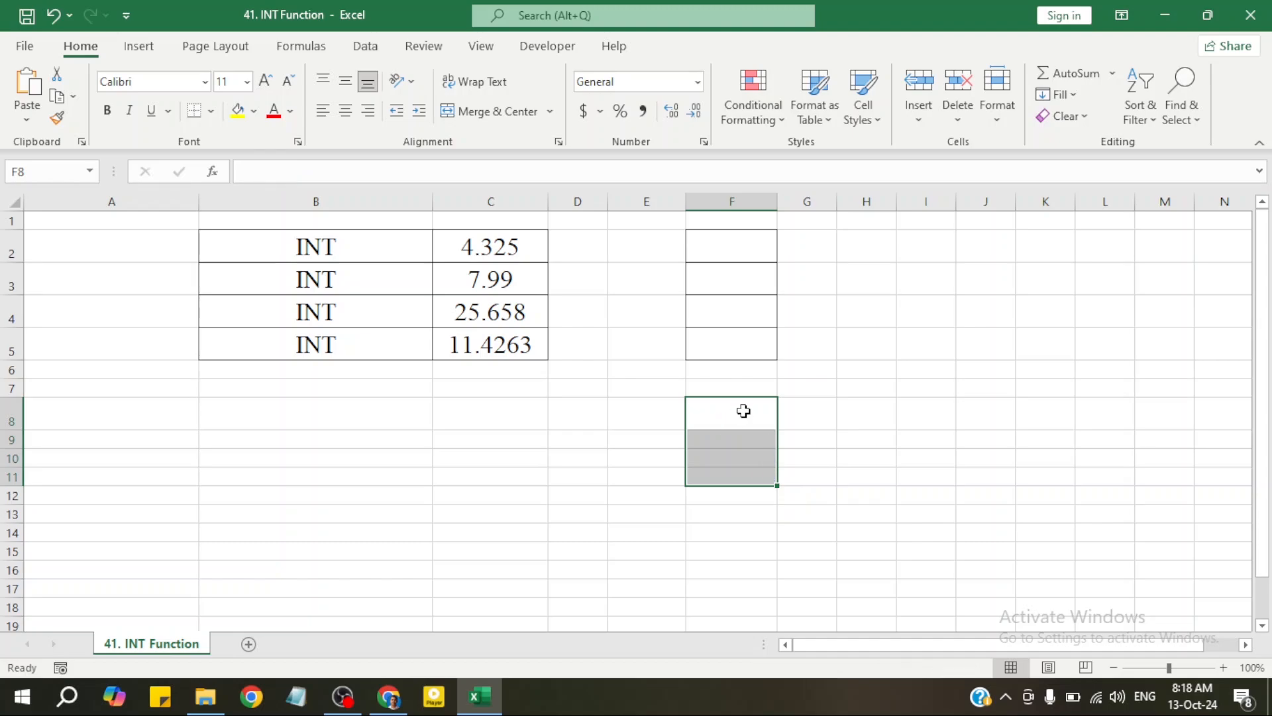
{"action": "left_click", "coordinate": [547, 516]}
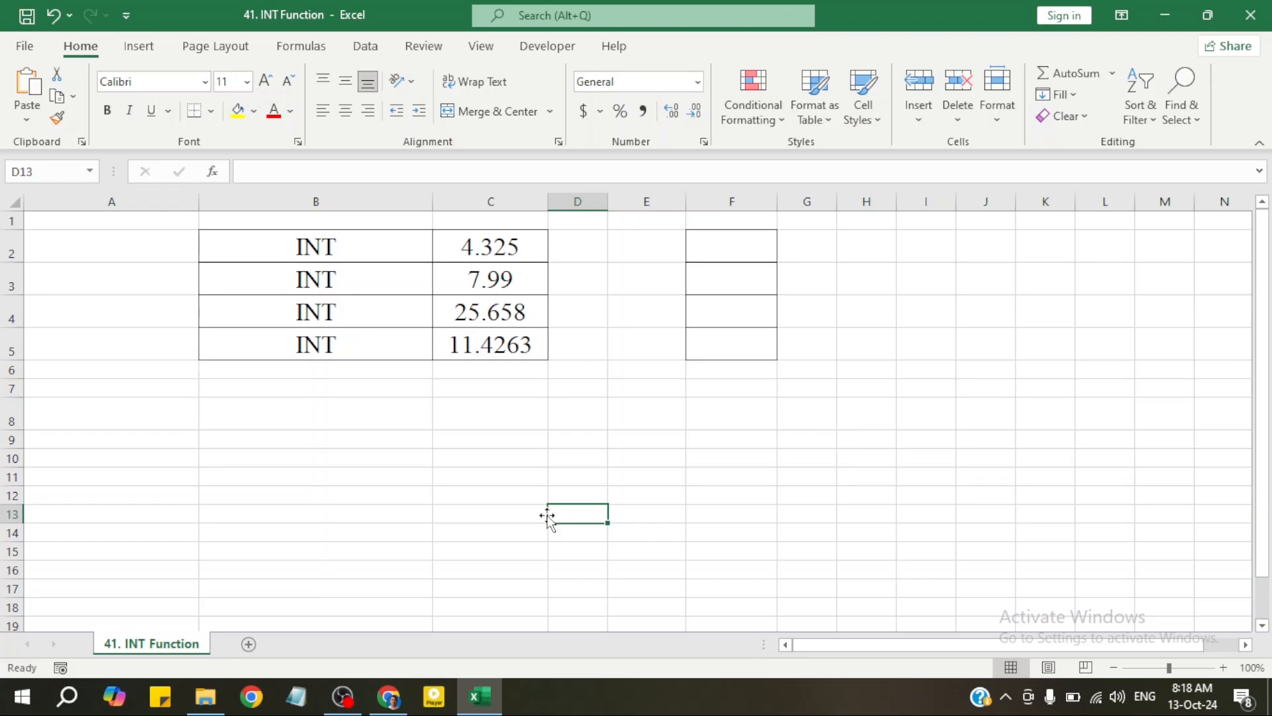
Step: Examine the integer and decimal parts of each number in C2:C5
{"action": "left_click", "coordinate": [737, 243]}
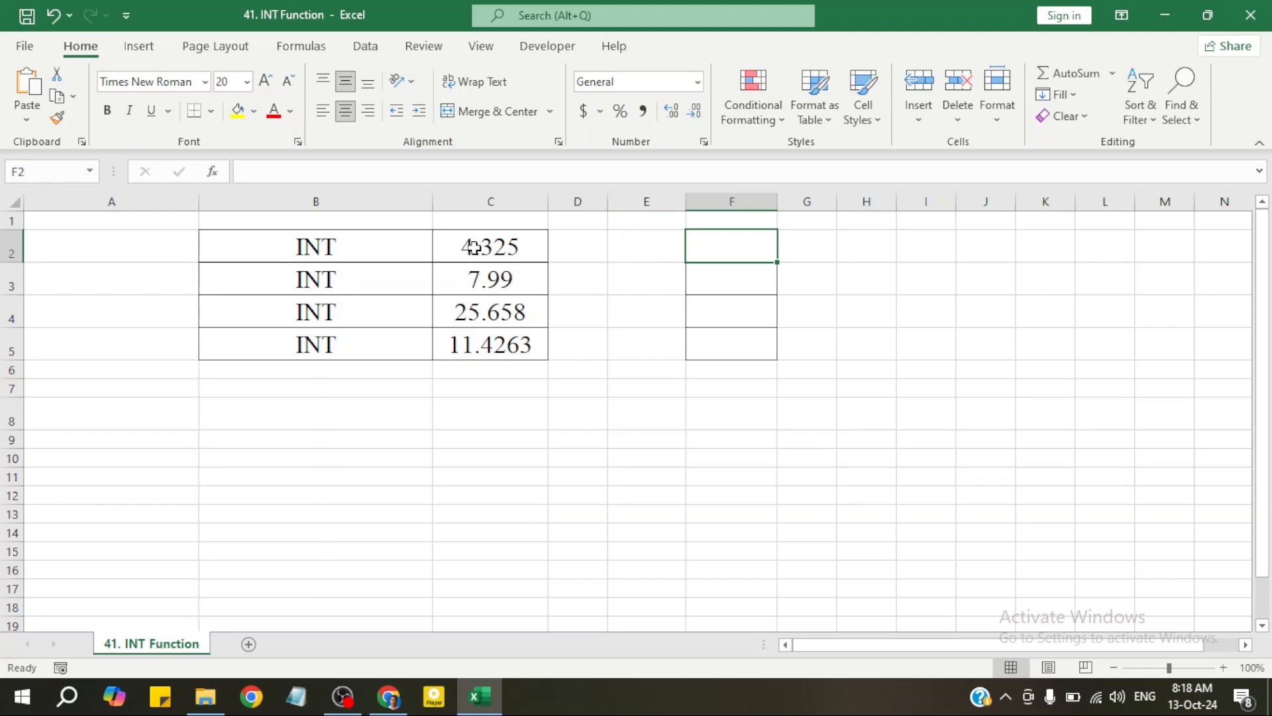
{"action": "left_click", "coordinate": [505, 247]}
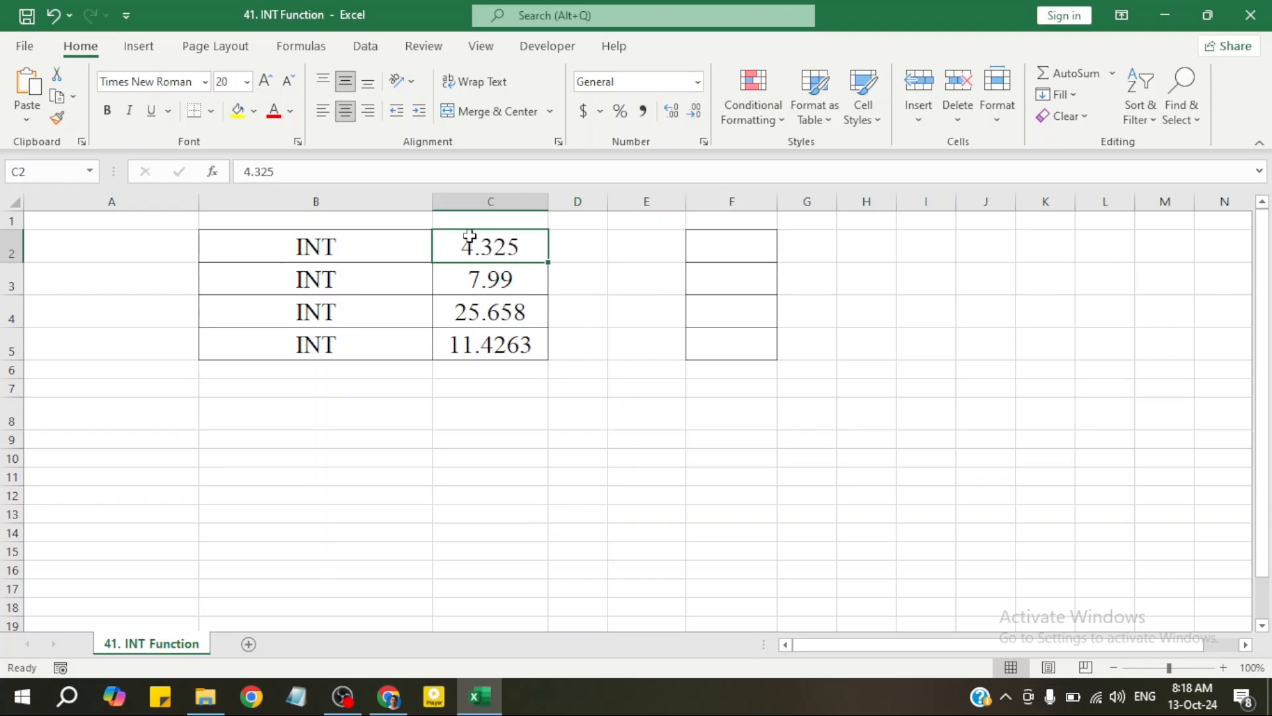
{"action": "left_click", "coordinate": [508, 280]}
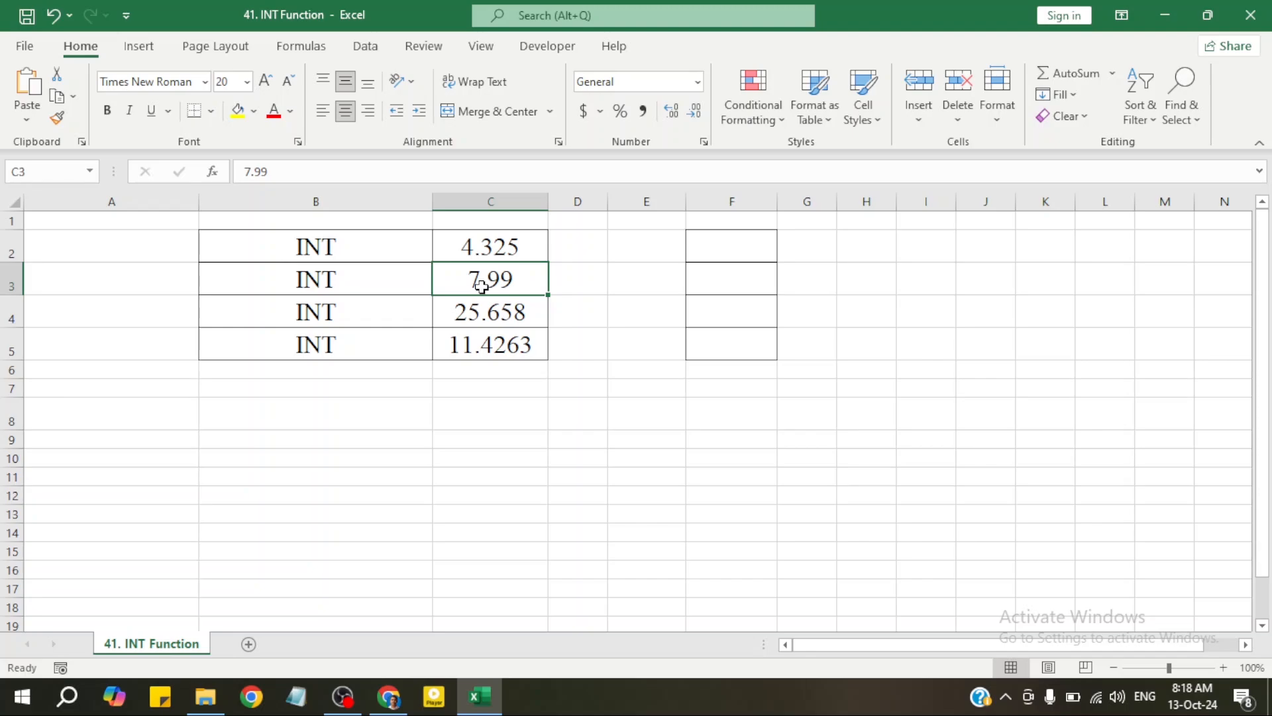
{"action": "left_click", "coordinate": [489, 326]}
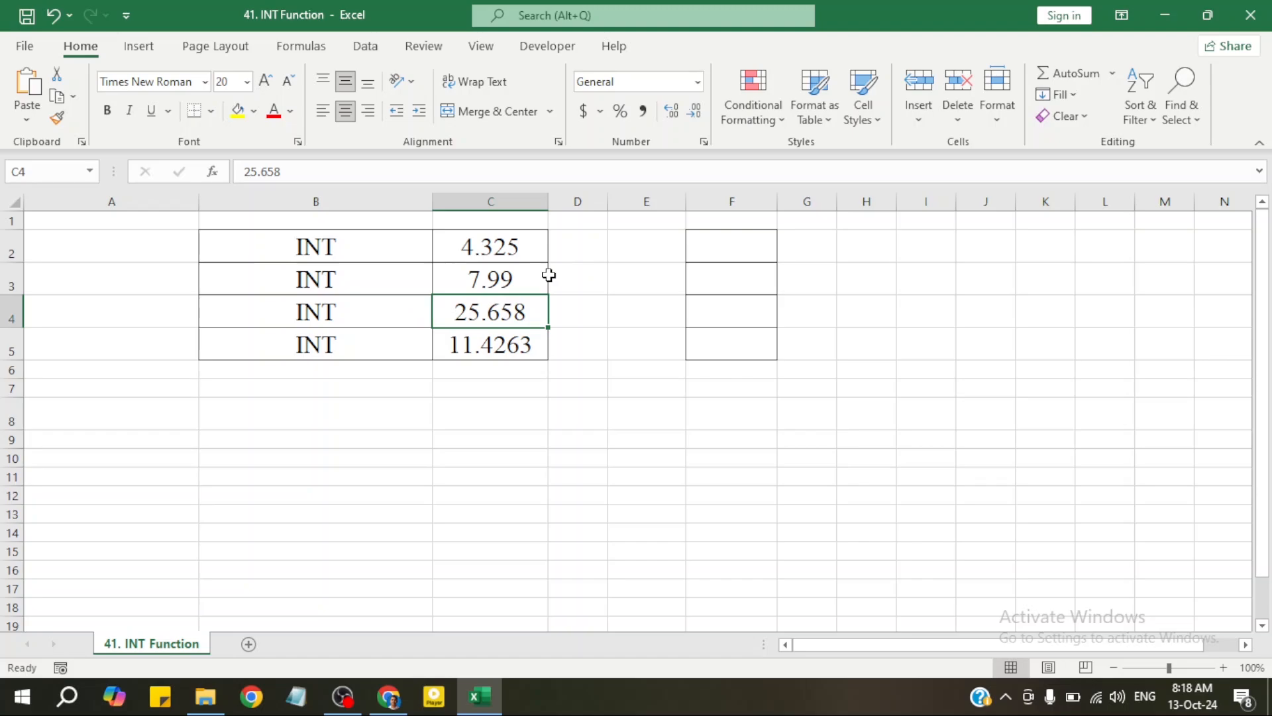
{"action": "left_click", "coordinate": [515, 344]}
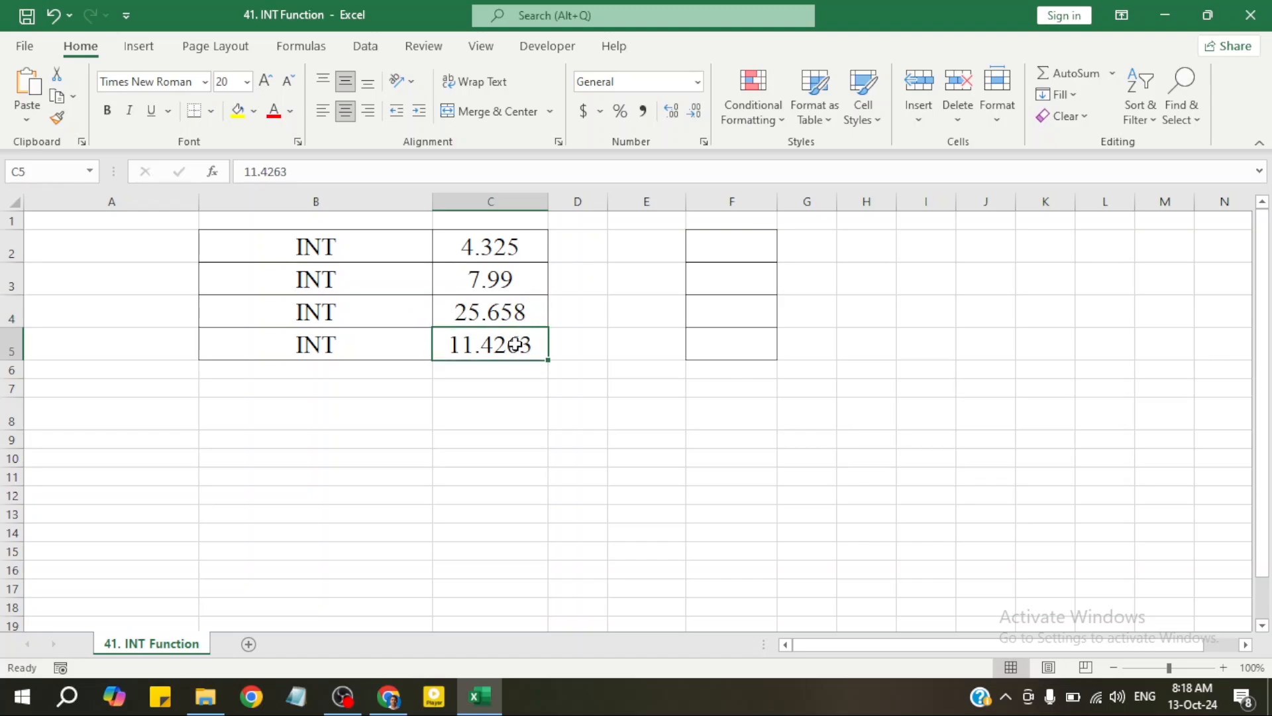
{"action": "left_click", "coordinate": [518, 245]}
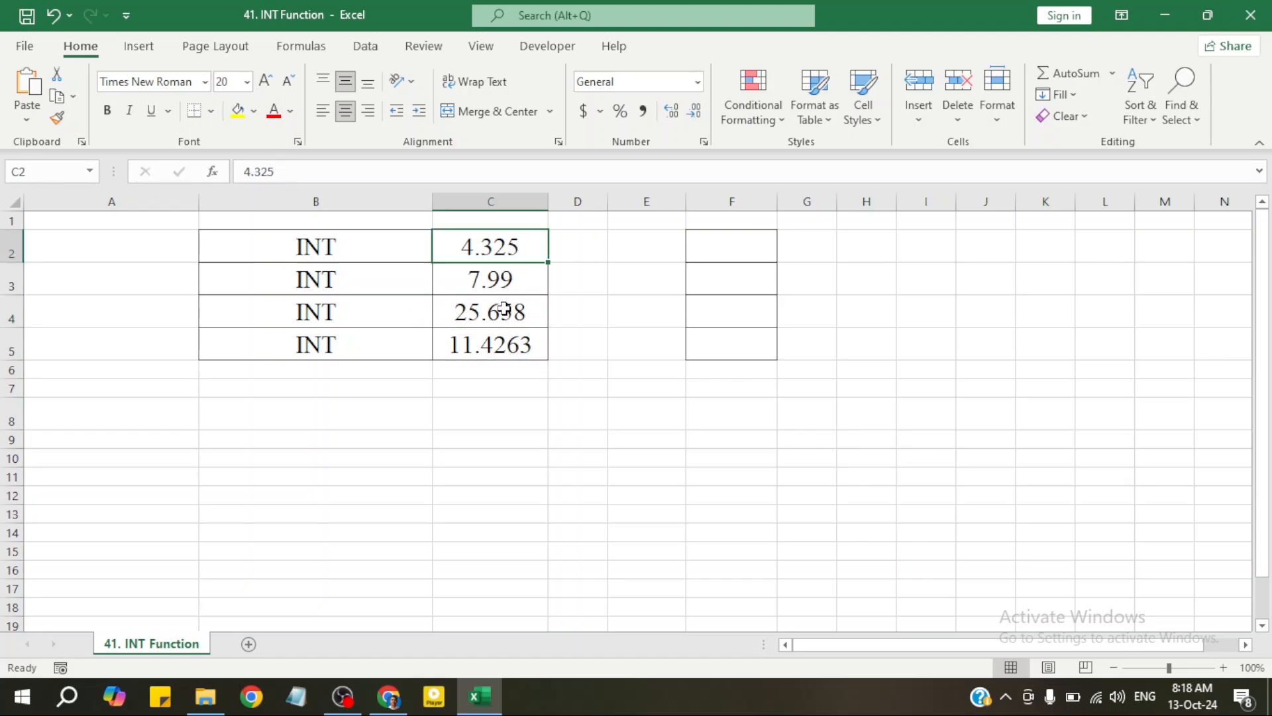
{"action": "left_click", "coordinate": [516, 290]}
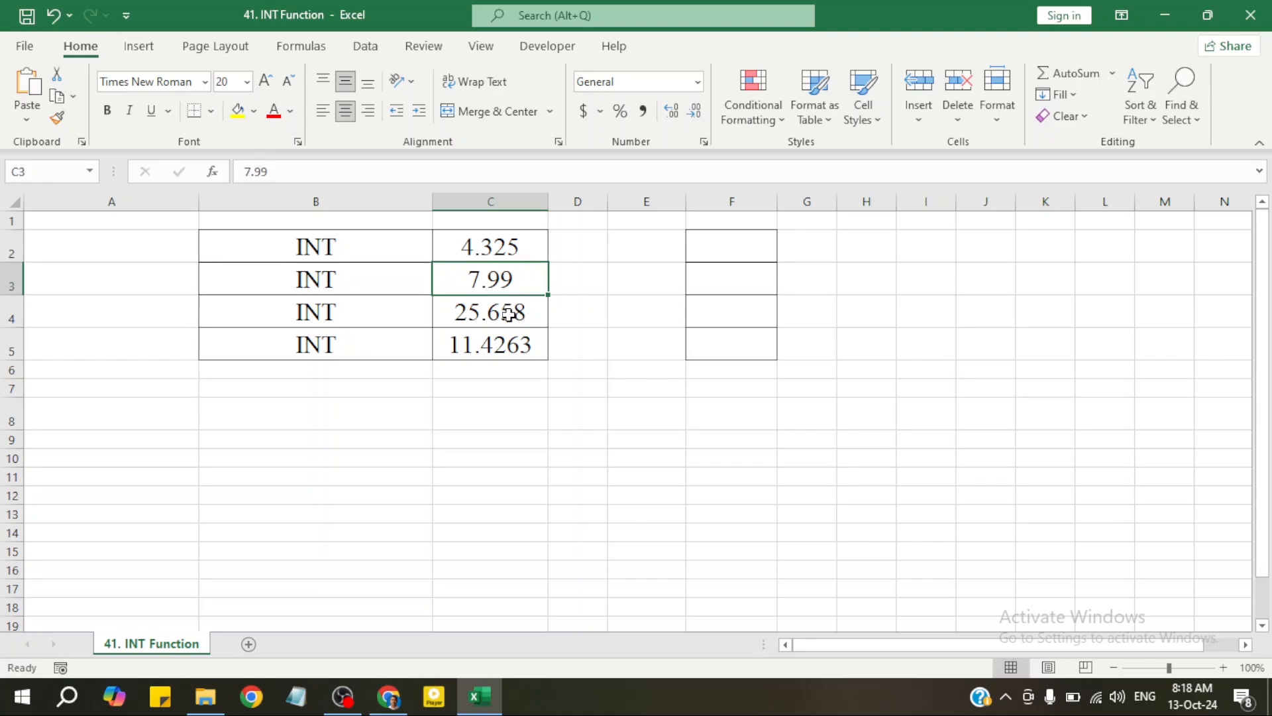
{"action": "left_click", "coordinate": [510, 317]}
Step: Enter the formula =INT(4.325) in cell F2, giving the number directly as the argument
{"action": "left_click", "coordinate": [705, 240]}
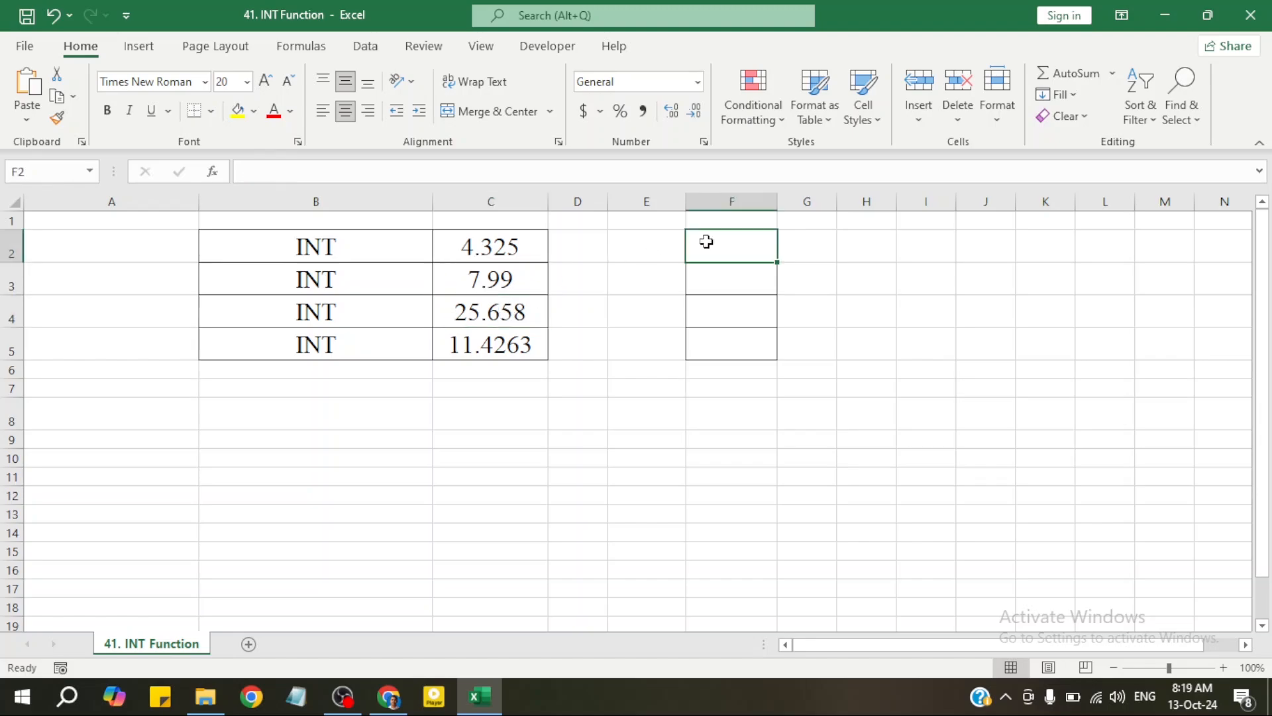
{"action": "type", "text": "=INT"}
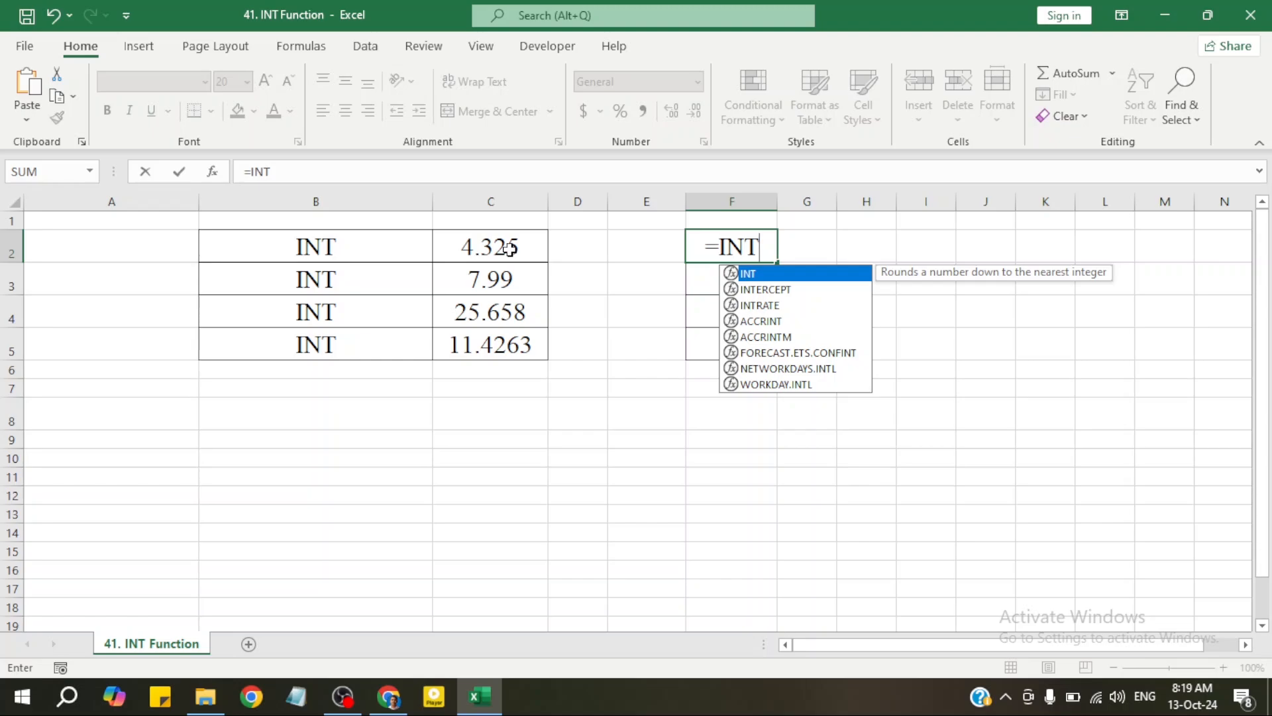
{"action": "double_click", "coordinate": [770, 273]}
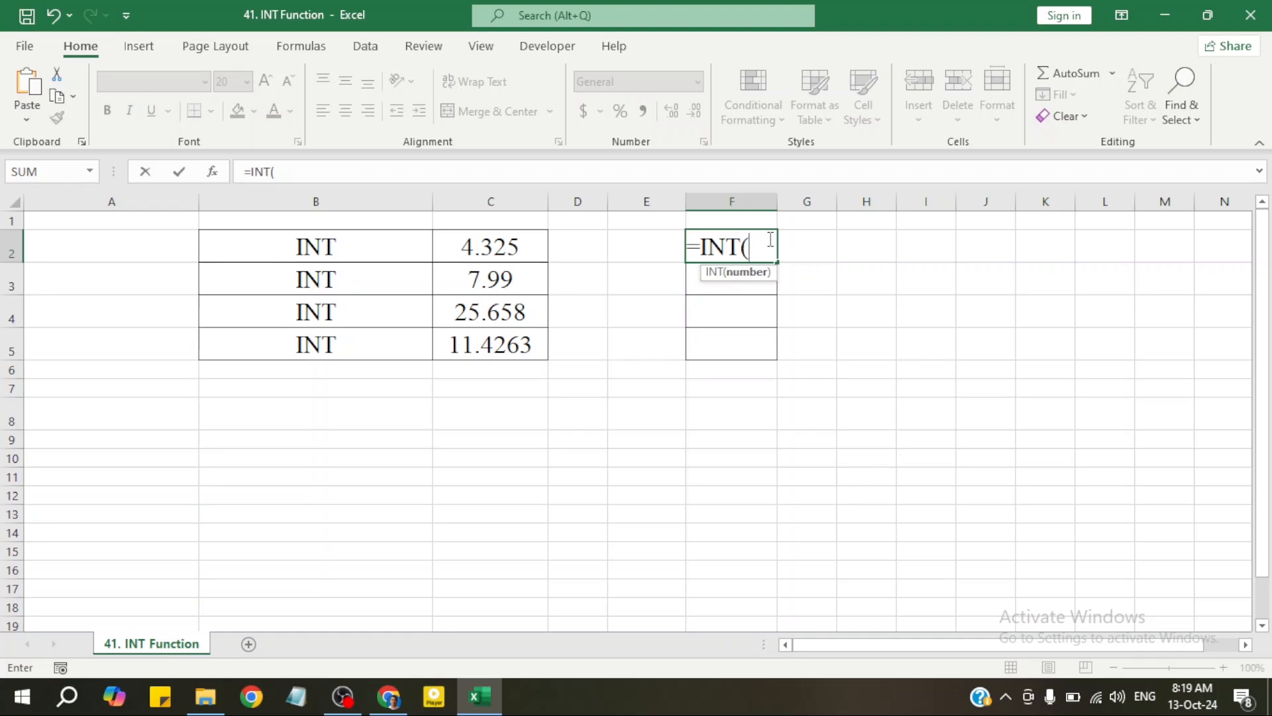
{"action": "type", "text": "4.325"}
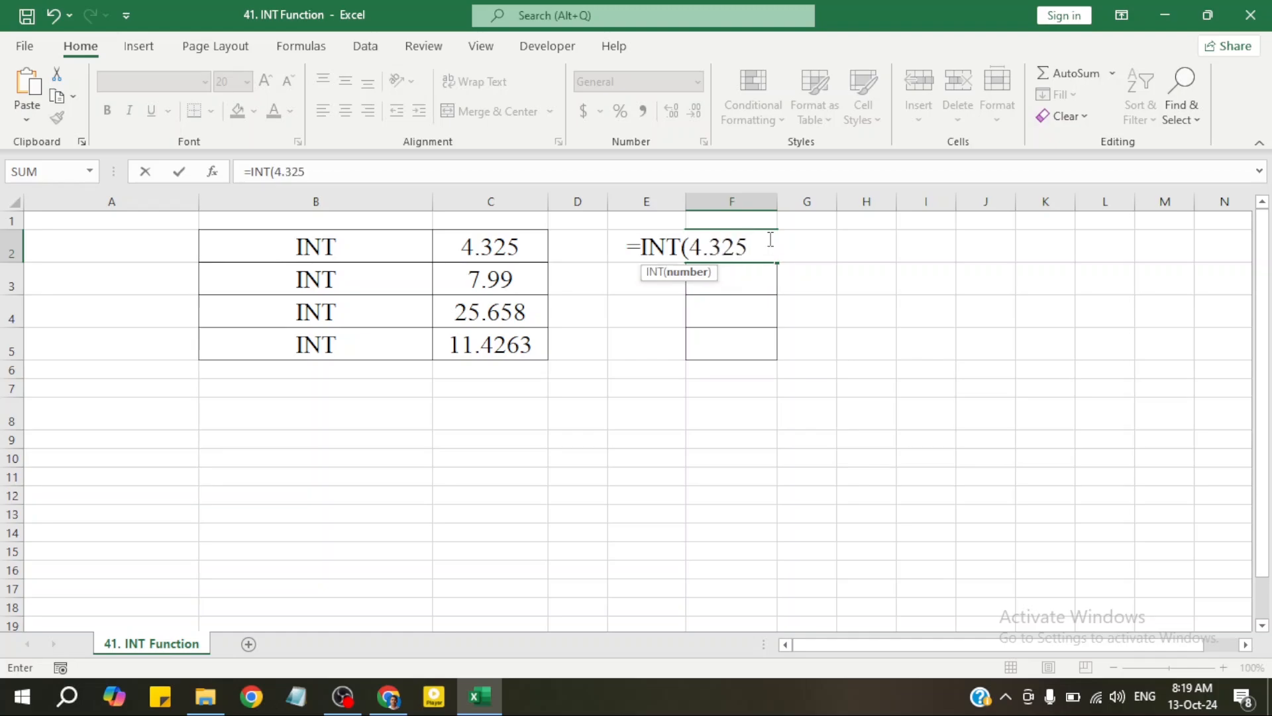
{"action": "type", "text": ")"}
{"action": "key", "text": "Return"}
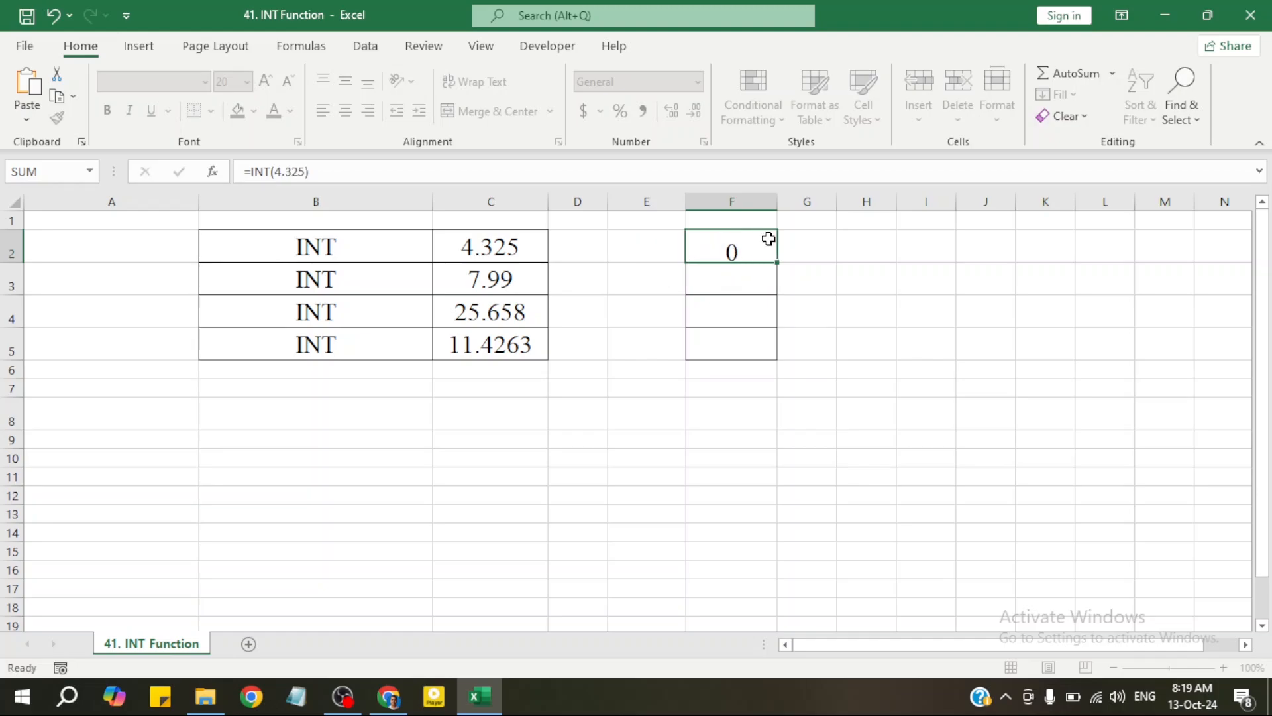
{"action": "left_click", "coordinate": [768, 238]}
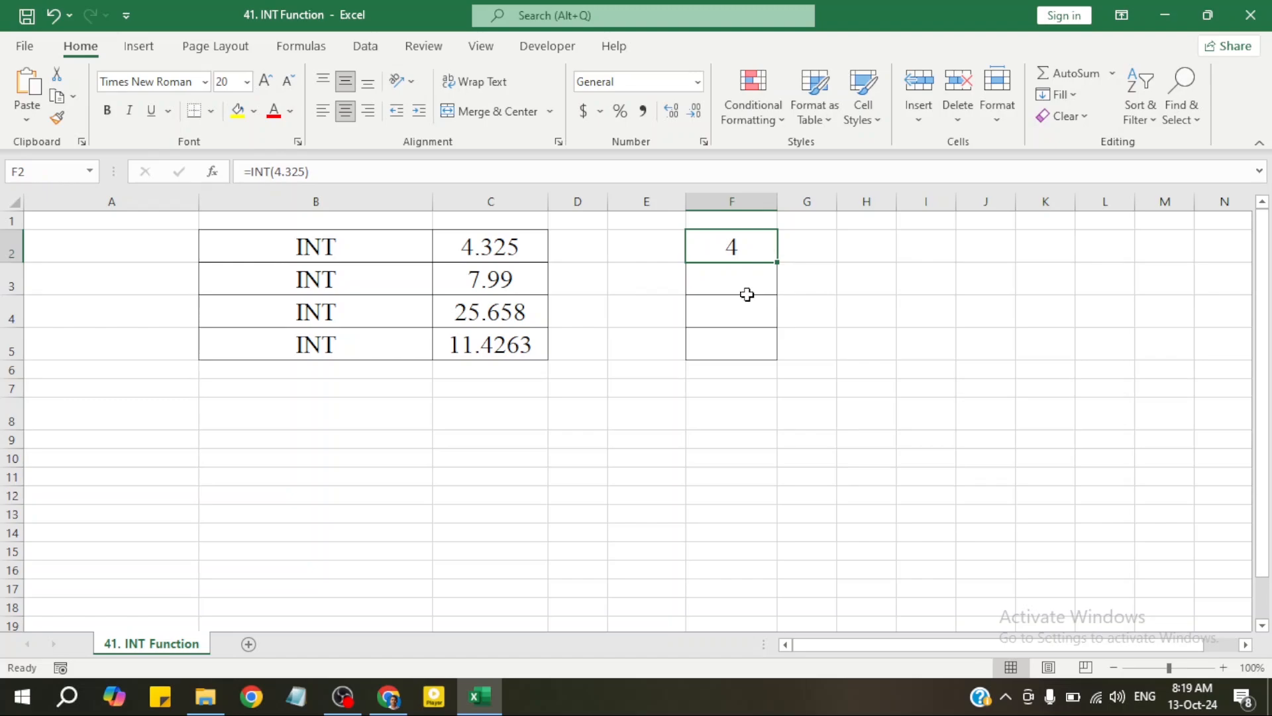
Step: Enter the formula =INT(C3) in cell F3, using the cell reference as the argument
{"action": "left_click", "coordinate": [753, 280]}
{"action": "type", "text": "="}
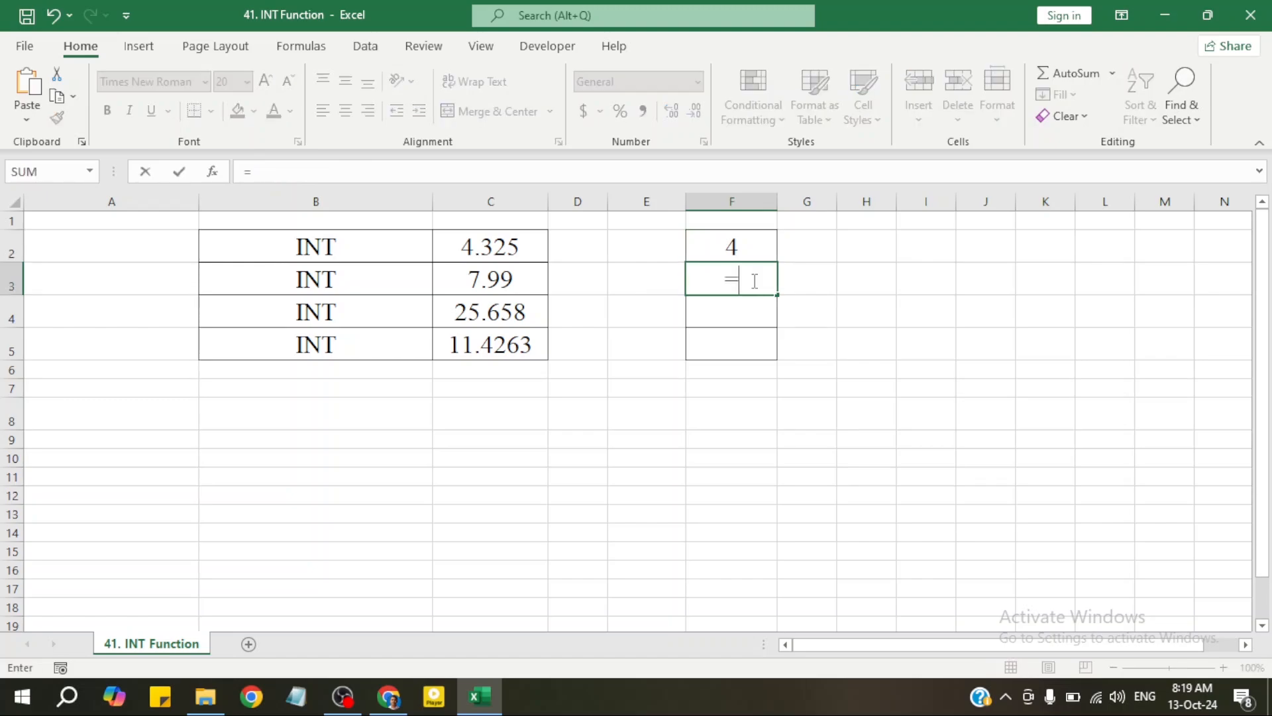
{"action": "type", "text": "INT"}
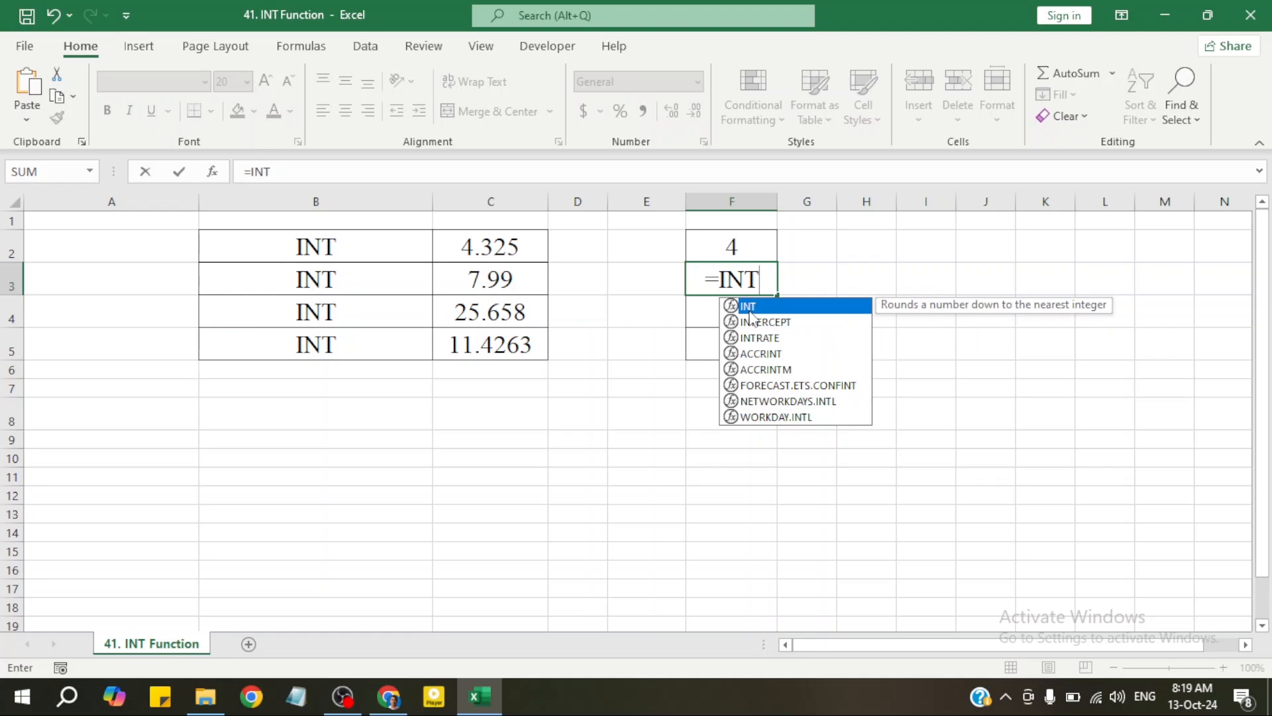
{"action": "double_click", "coordinate": [750, 312]}
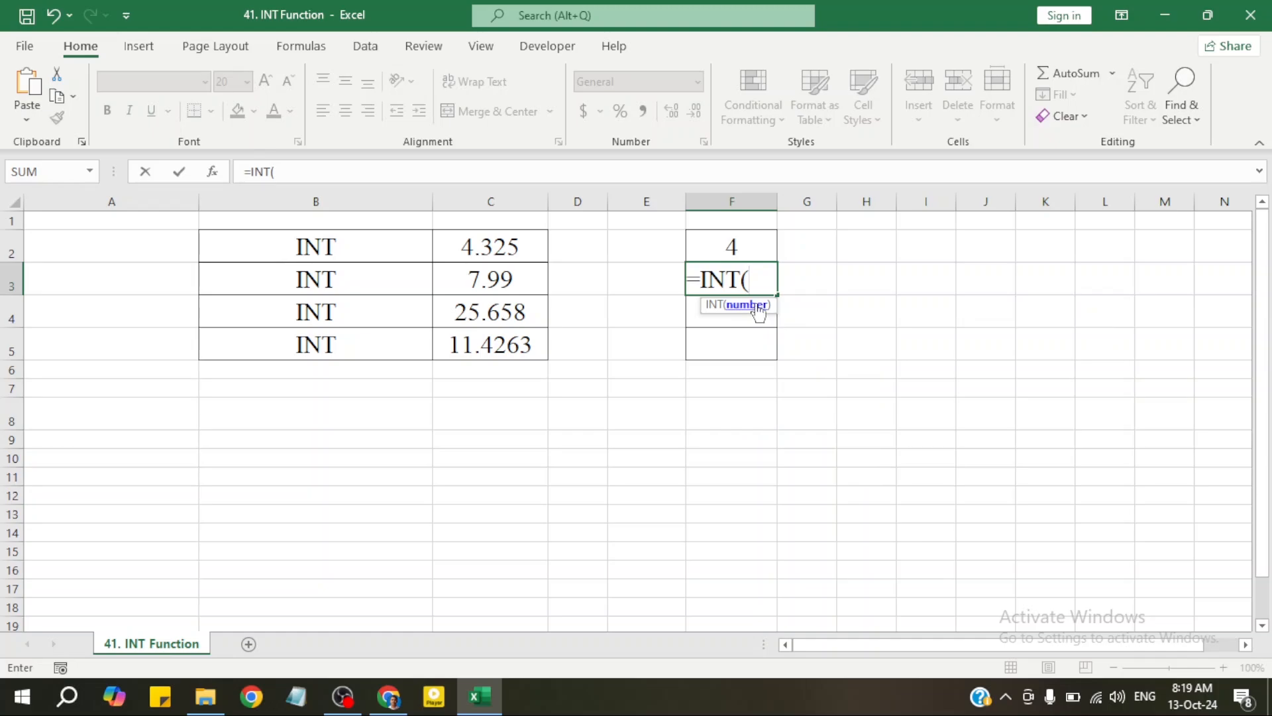
{"action": "left_click", "coordinate": [491, 283]}
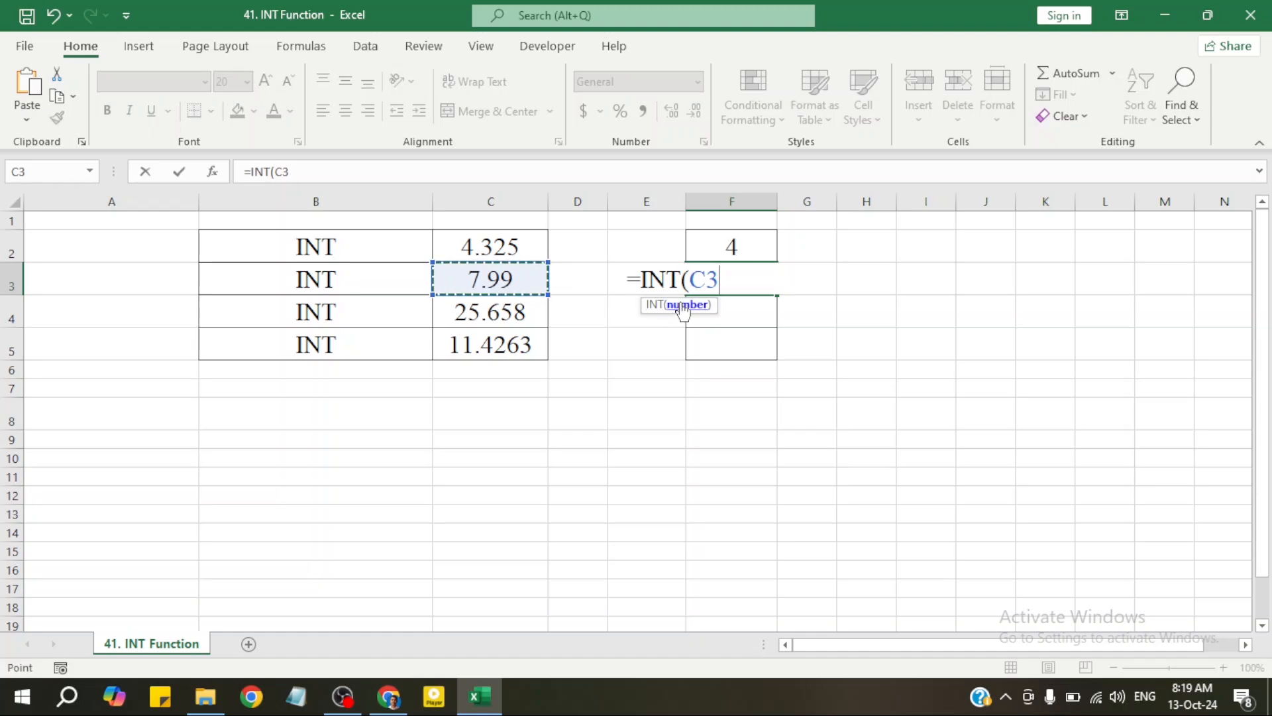
{"action": "type", "text": ")"}
{"action": "key", "text": "Return"}
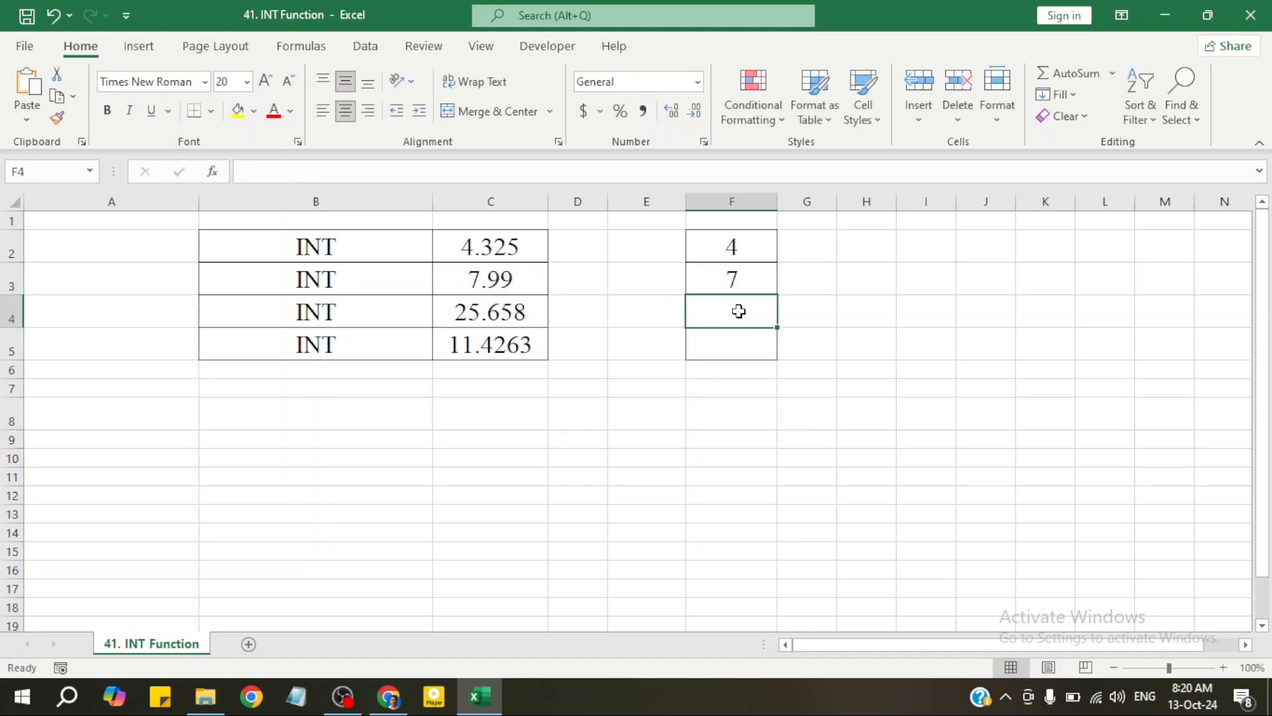
{"action": "left_click", "coordinate": [751, 281]}
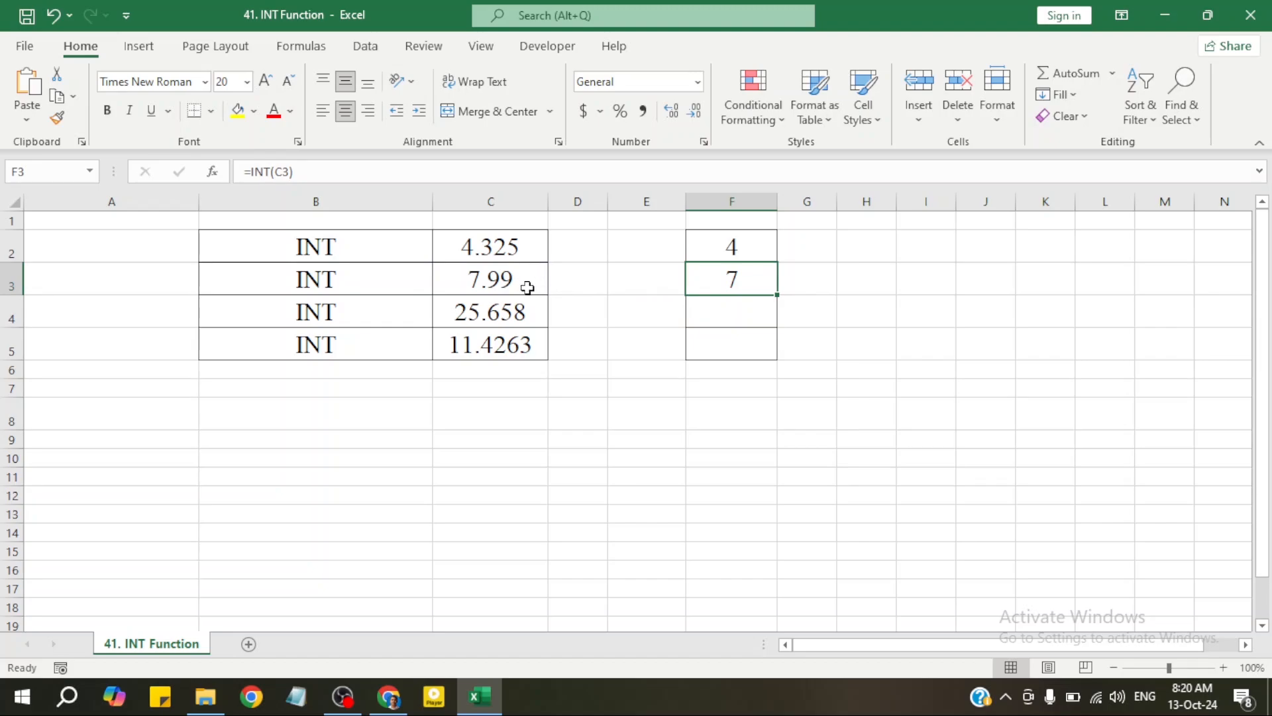
{"action": "left_click", "coordinate": [637, 302]}
{"action": "left_click", "coordinate": [768, 281]}
{"action": "left_click", "coordinate": [760, 308]}
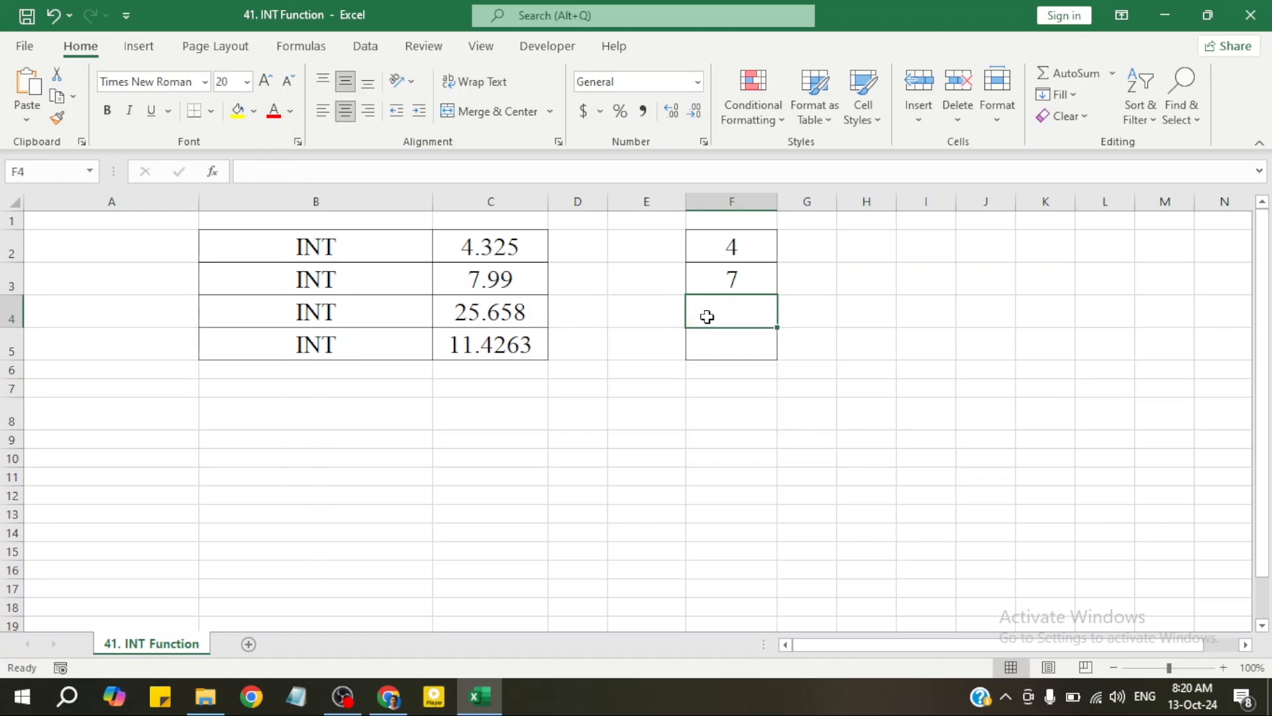
Step: Enter the formula =INT(C4) in cell F4 to round the number in C4 down to an integer
{"action": "type", "text": "="}
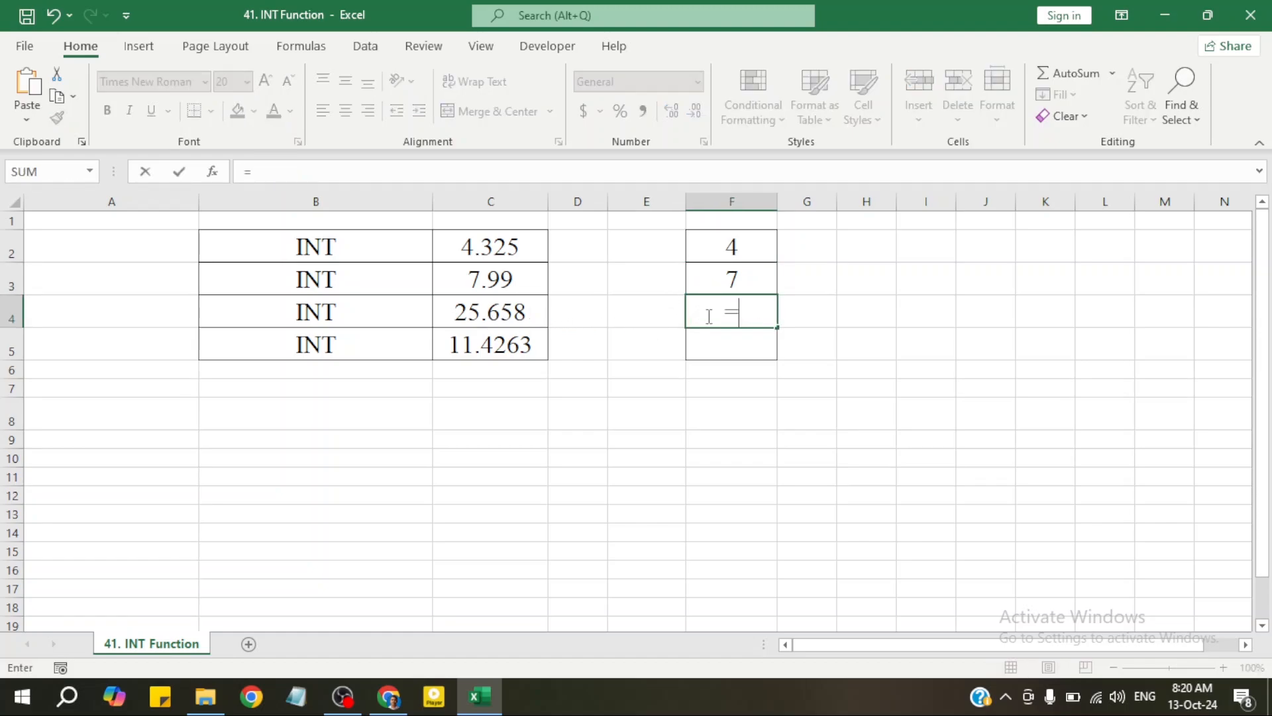
{"action": "type", "text": "INT"}
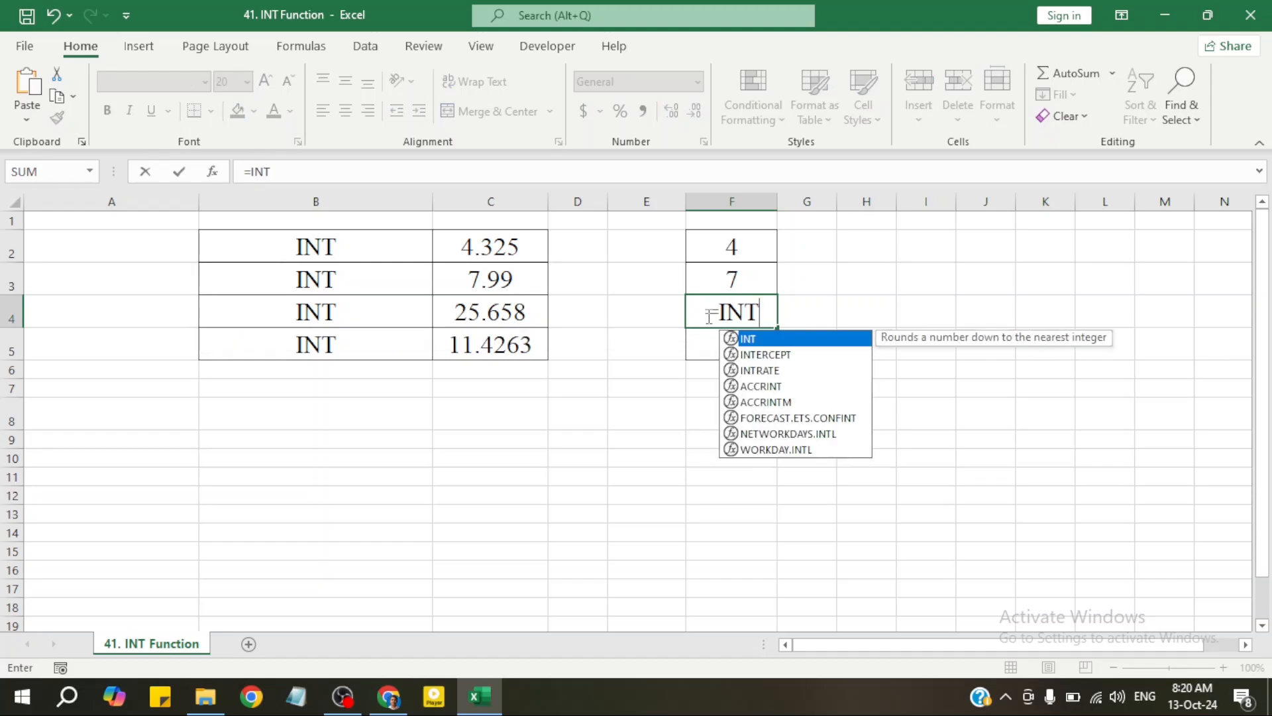
{"action": "double_click", "coordinate": [749, 339]}
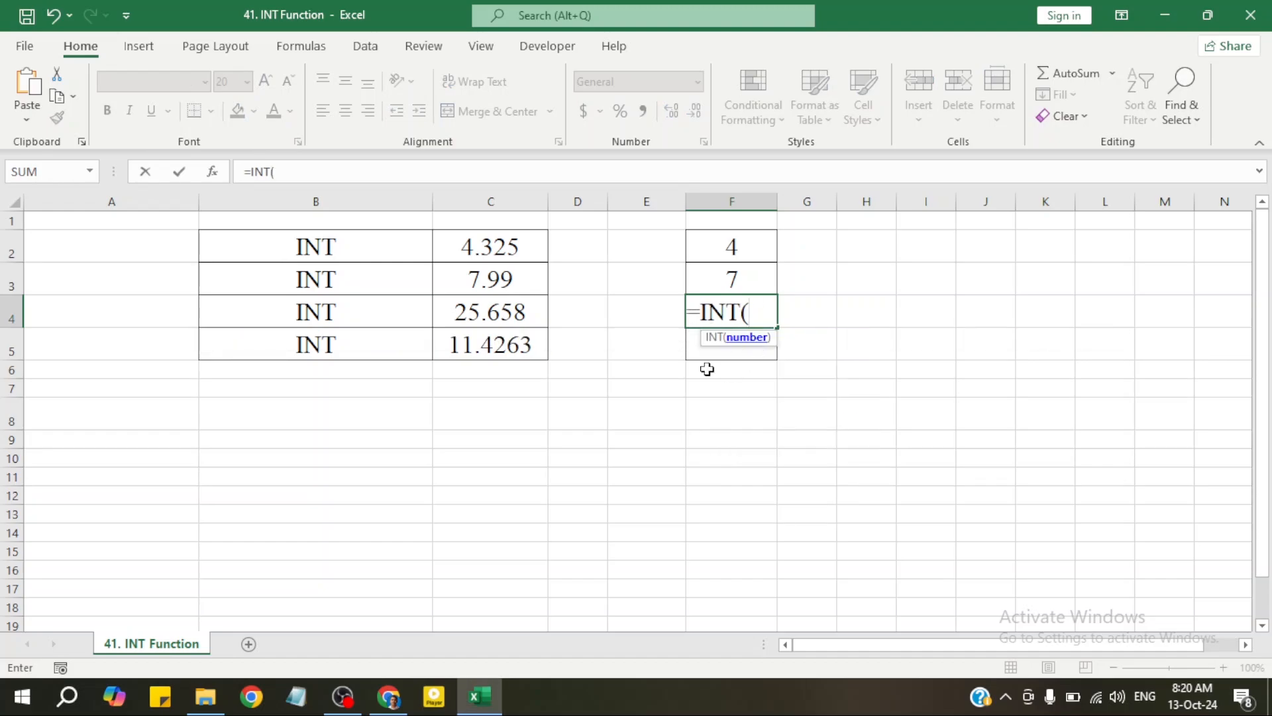
{"action": "left_click", "coordinate": [491, 318]}
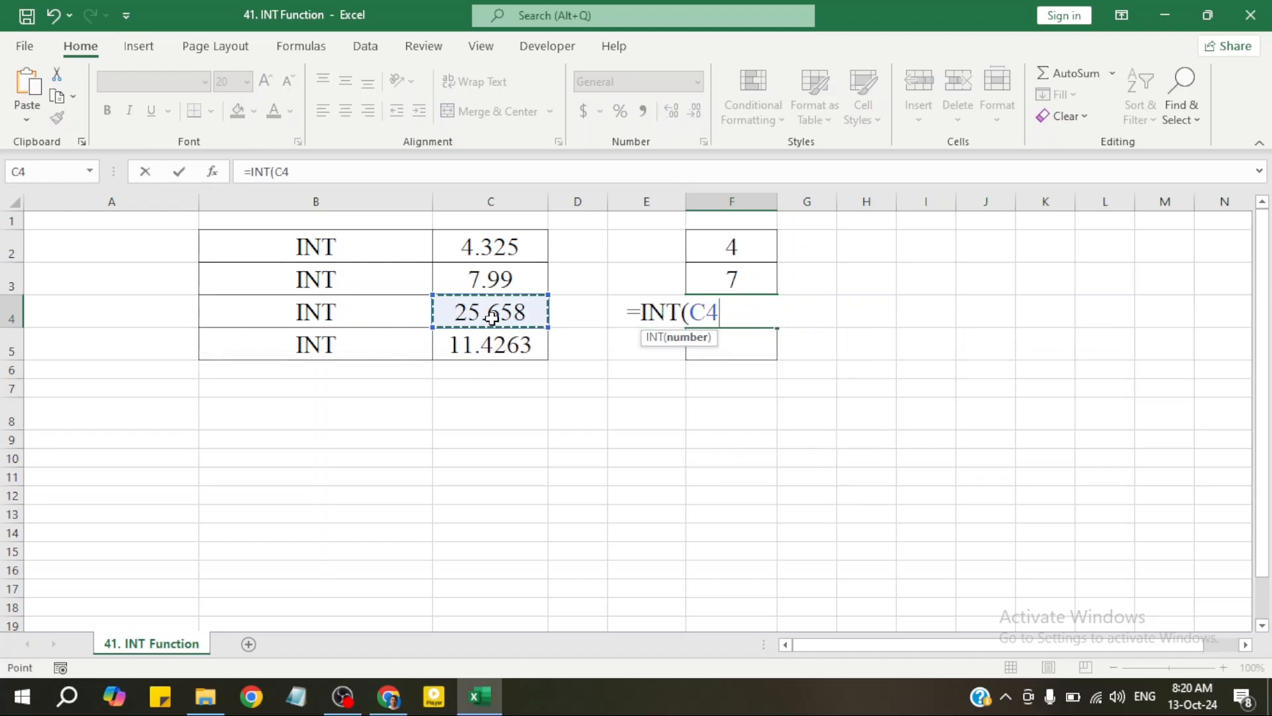
{"action": "type", "text": ")"}
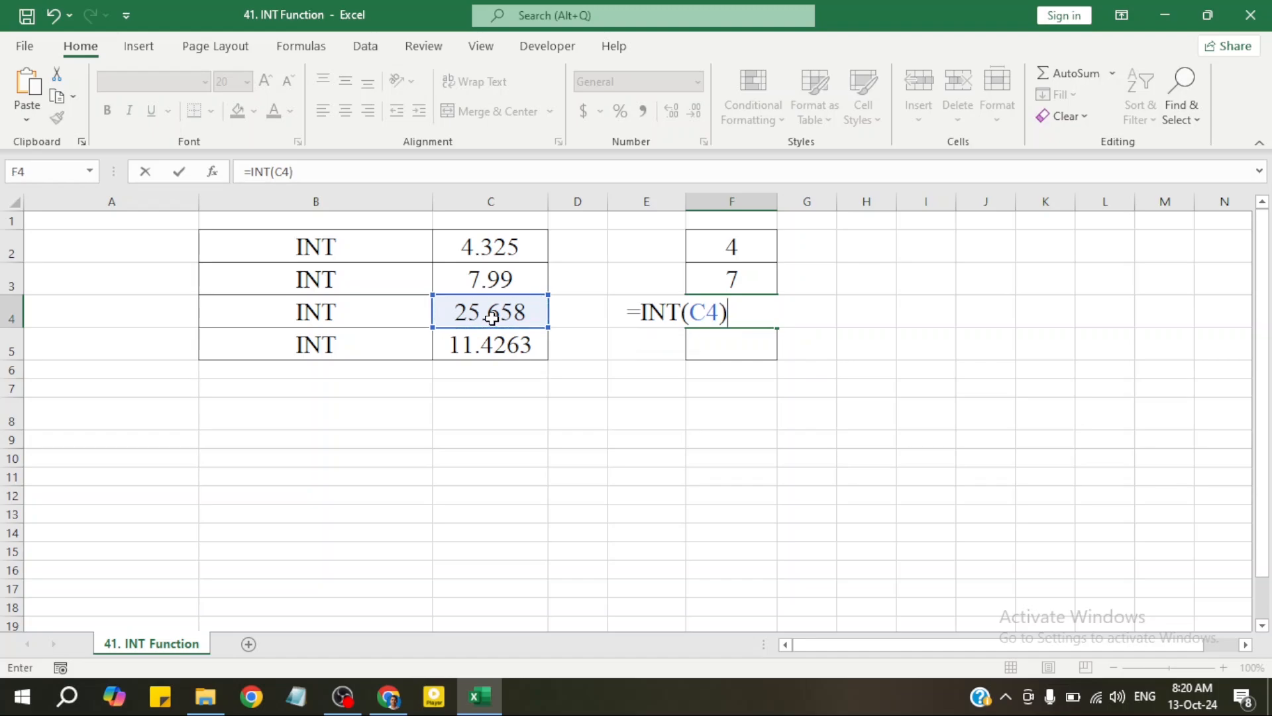
{"action": "key", "text": "Return"}
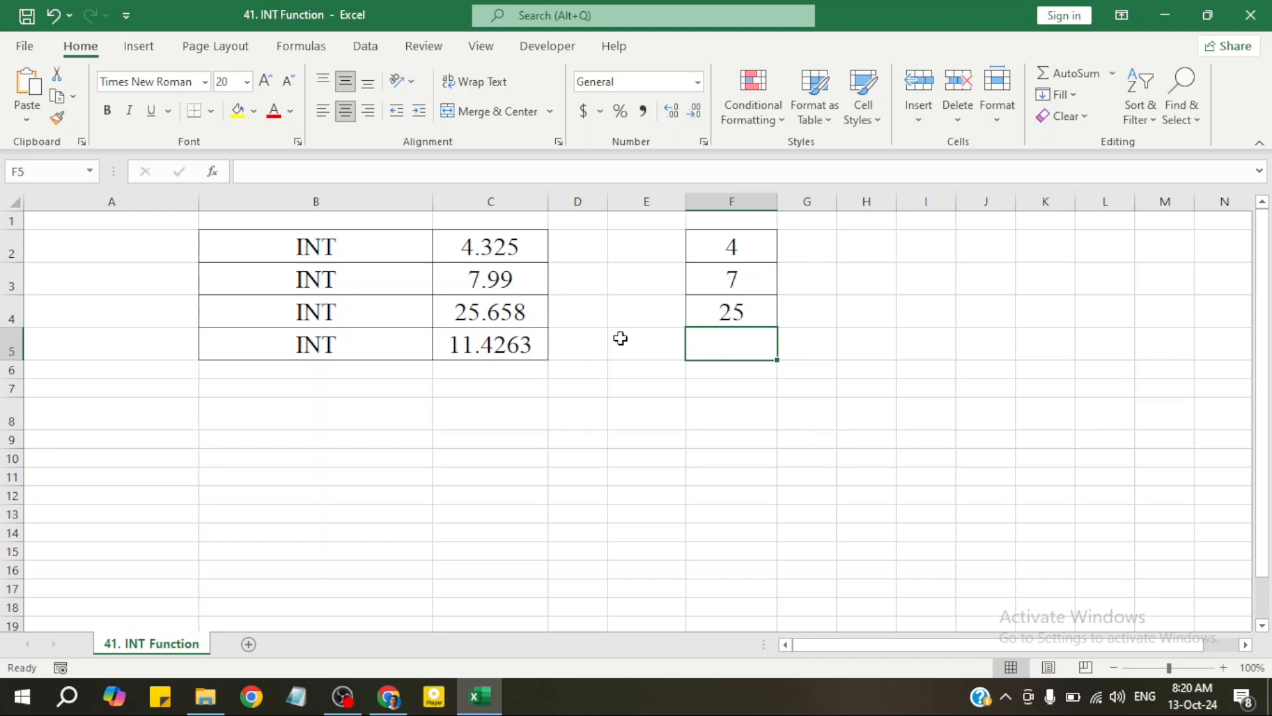
Step: Fill the INT formula from cell F4 down into F5 so that it rounds the number in C5
{"action": "left_click", "coordinate": [491, 344]}
{"action": "left_click", "coordinate": [591, 411]}
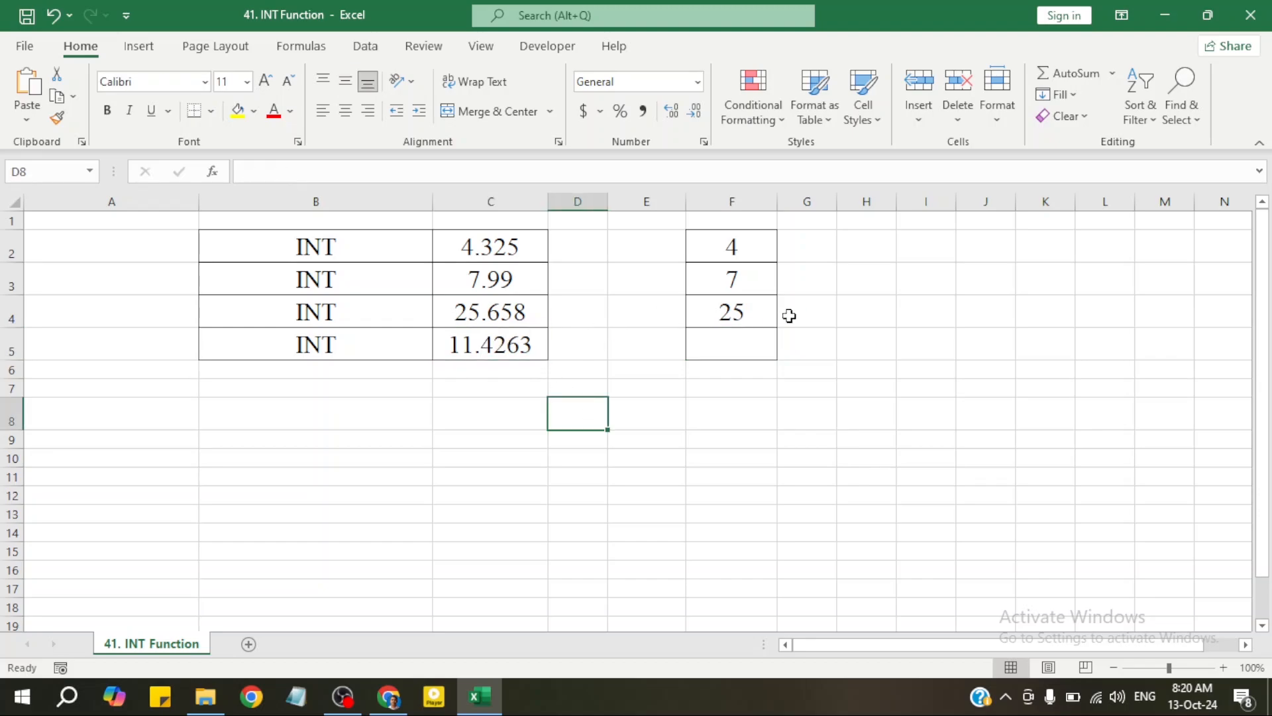
{"action": "left_click", "coordinate": [722, 338]}
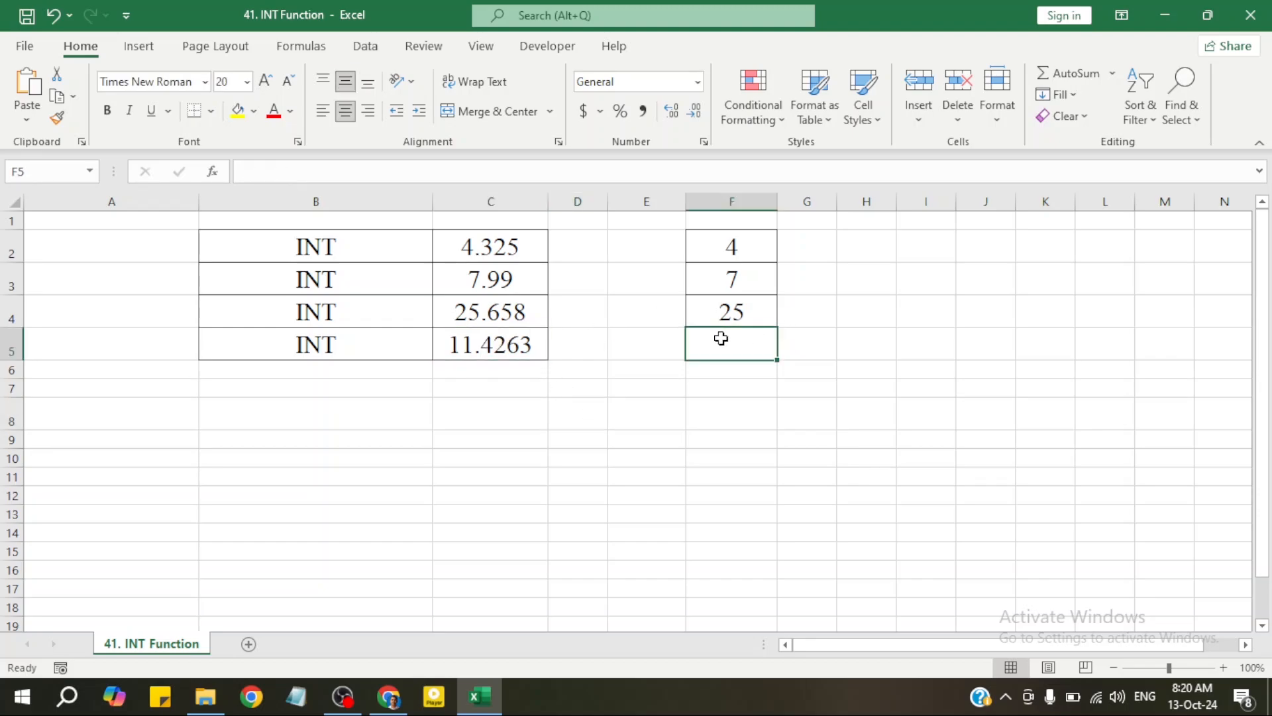
{"action": "left_click", "coordinate": [747, 312]}
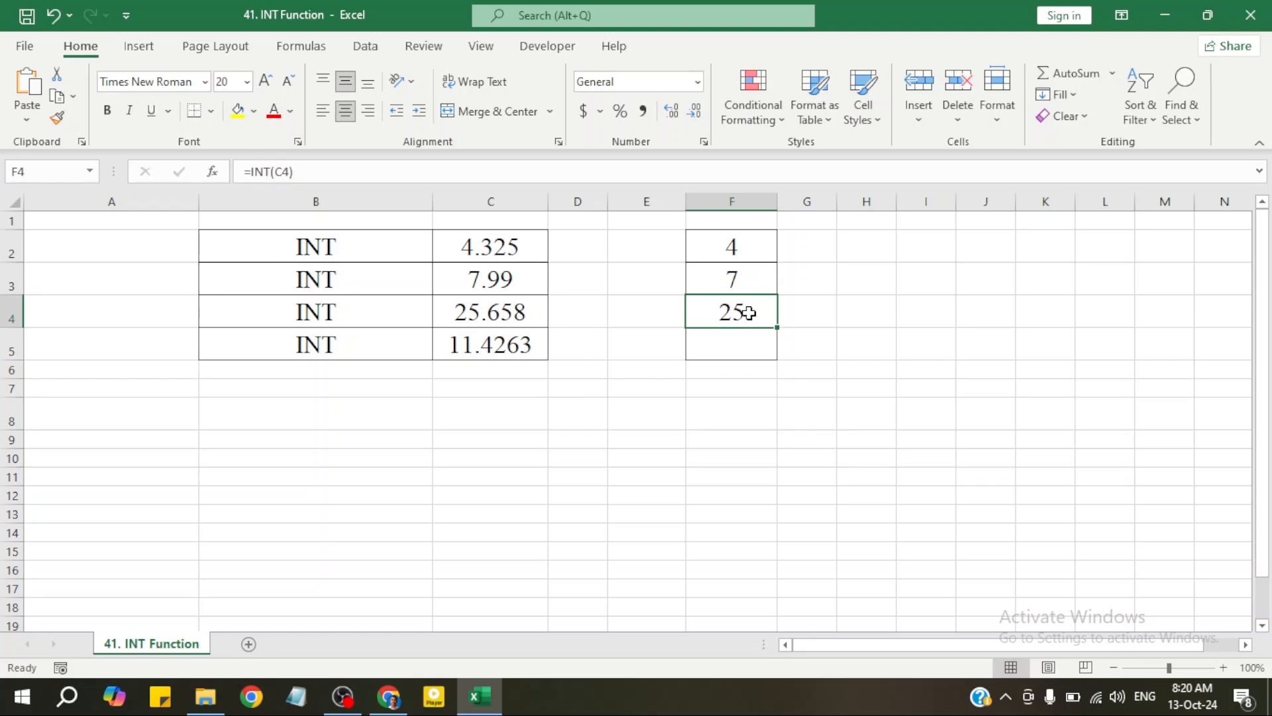
{"action": "left_click", "coordinate": [798, 324]}
{"action": "left_click", "coordinate": [749, 312]}
{"action": "left_click", "coordinate": [821, 352]}
{"action": "left_click", "coordinate": [741, 316]}
{"action": "left_click_drag", "start_coordinate": [778, 328], "coordinate": [781, 361]}
{"action": "left_click", "coordinate": [815, 342]}
{"action": "left_click", "coordinate": [763, 349]}
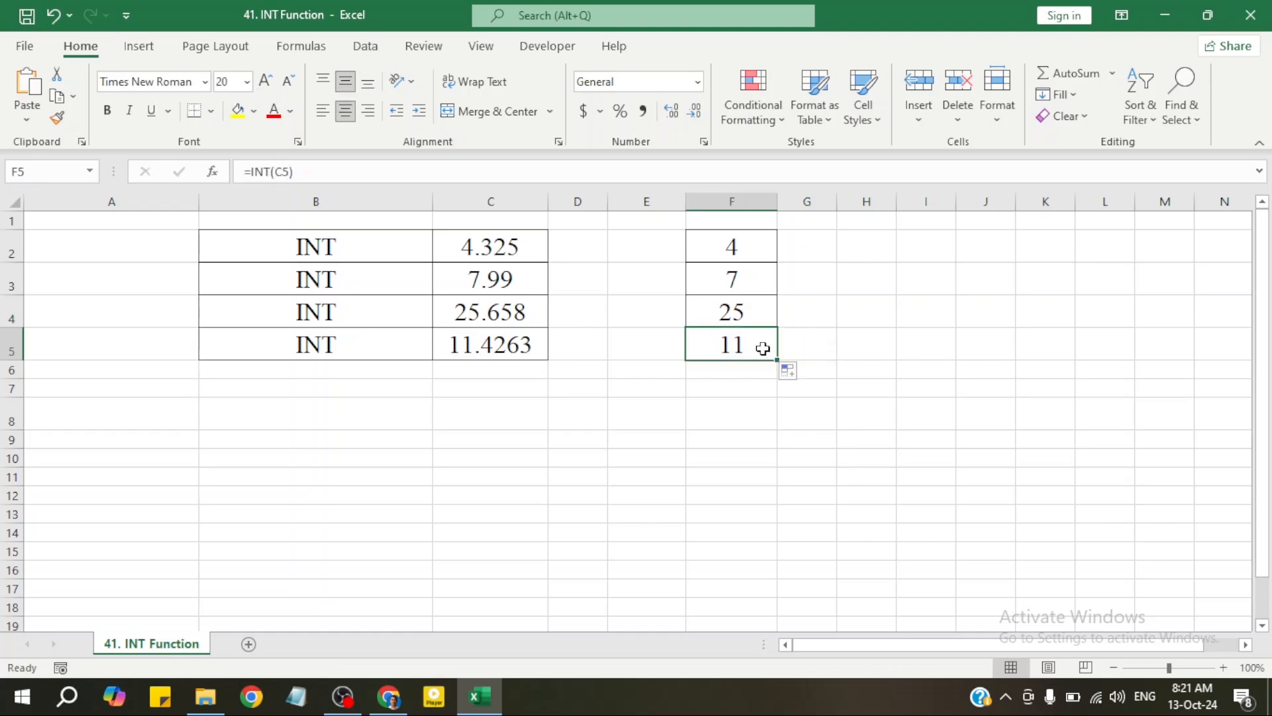